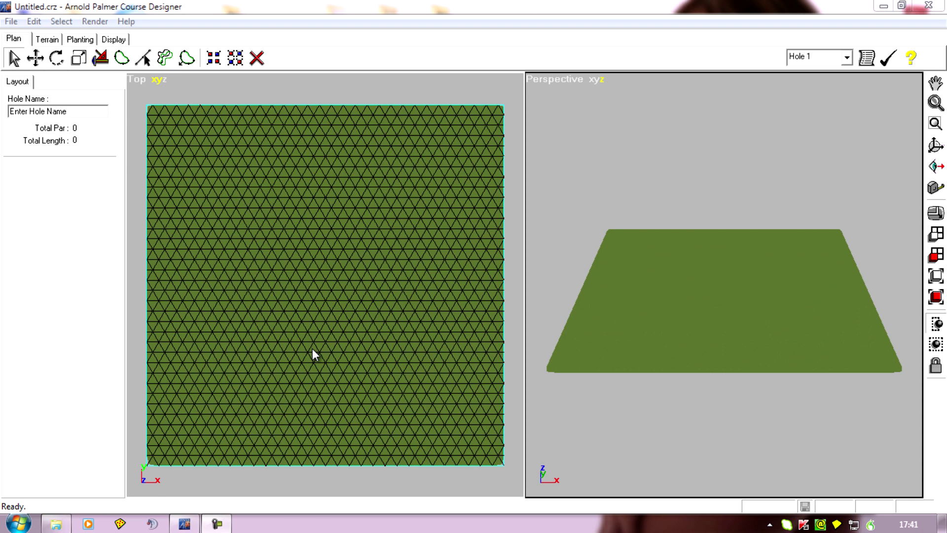
Step: Activate the Terrain Painter from the Terrain tab's Surface tools, with 100 ft radius and 5.0 ft height
click(56, 40)
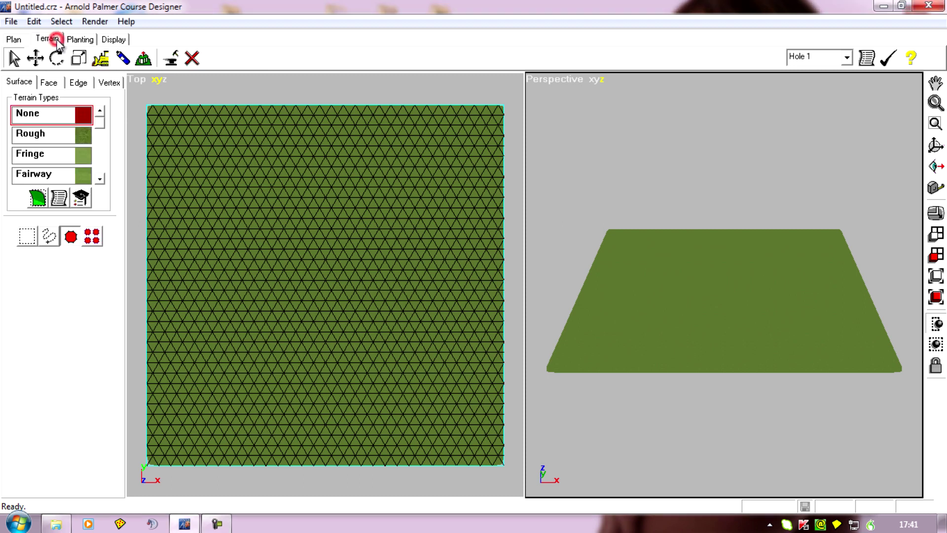
click(13, 84)
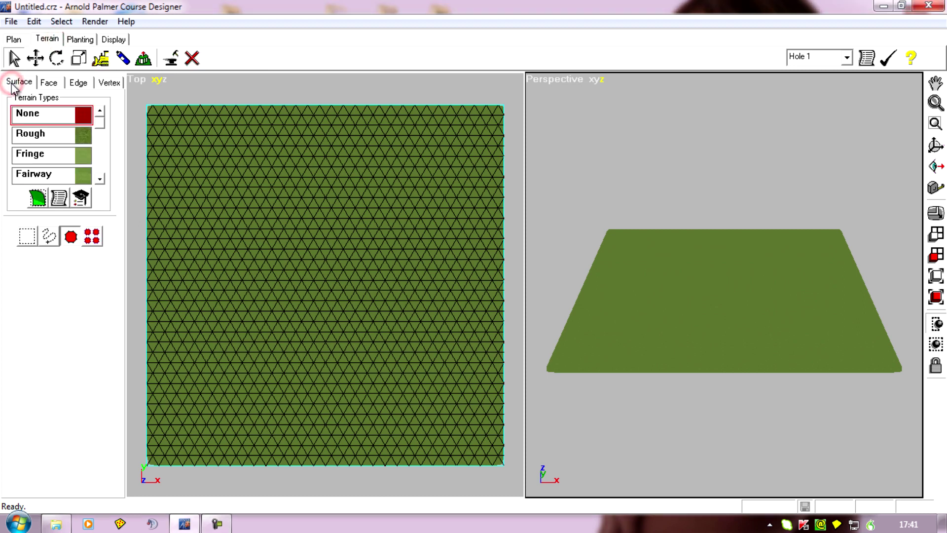
click(123, 60)
click(123, 59)
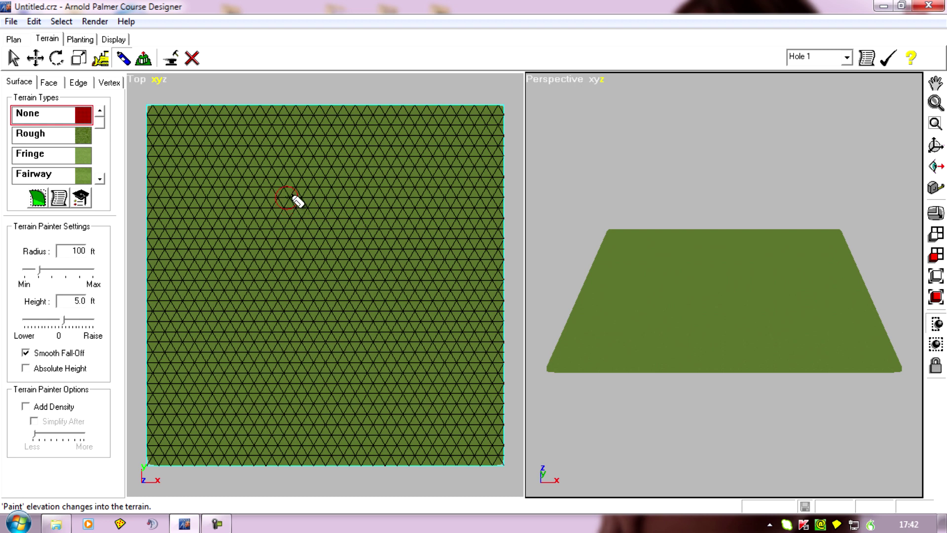
Step: Paint a few low 5.0 ft bumps across the upper middle terrain and zoom in to inspect them
drag(296, 200, 369, 217)
mouse_move(323, 260)
mouse_down()
mouse_move(282, 230)
mouse_move(396, 283)
mouse_up()
drag(661, 264, 604, 447)
scroll(697, 378, up, 5)
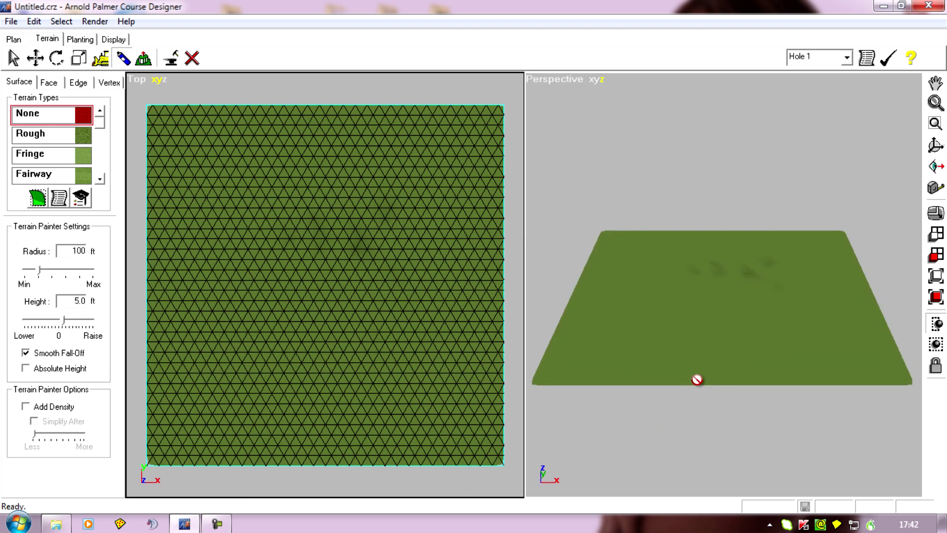
scroll(710, 375, up, 5)
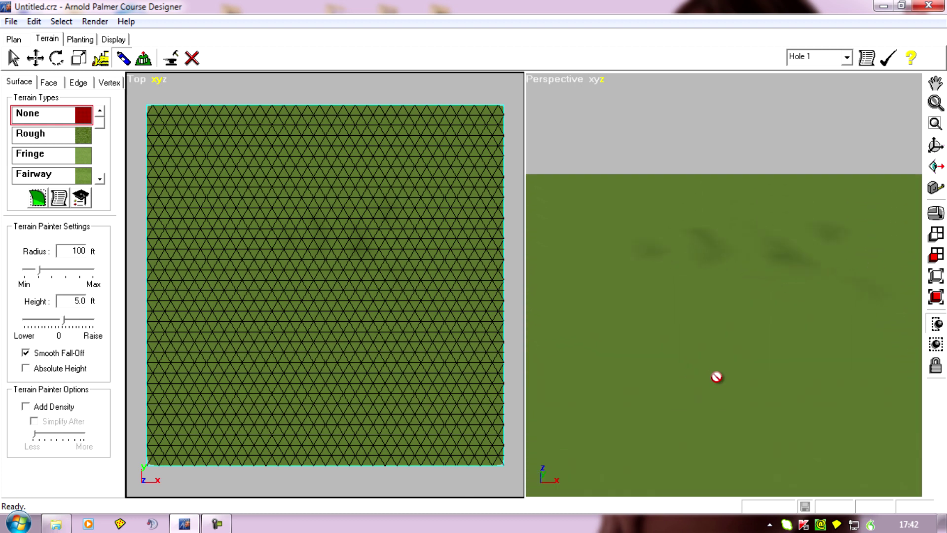
mouse_move(489, 402)
mouse_down()
mouse_move(385, 437)
mouse_move(448, 439)
mouse_up()
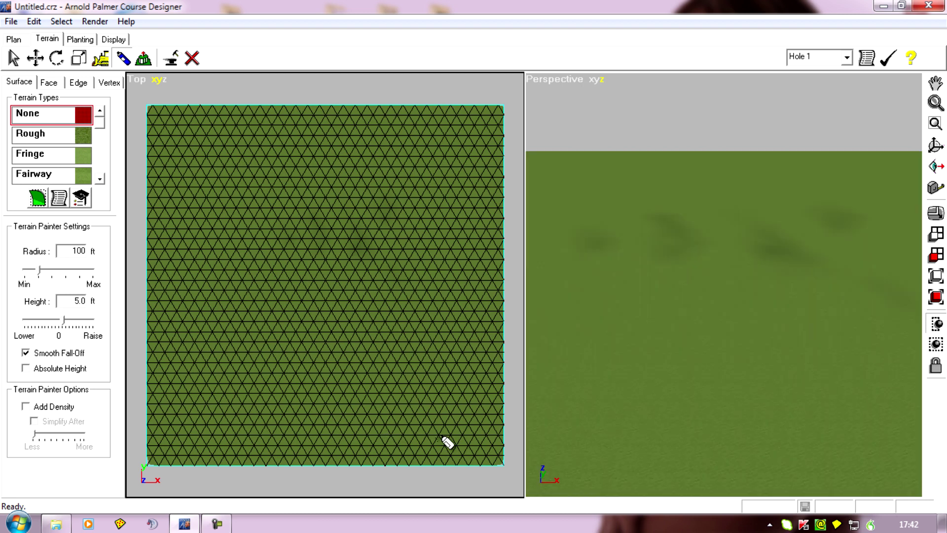
mouse_move(705, 410)
mouse_down()
mouse_move(723, 330)
mouse_move(592, 367)
mouse_move(599, 408)
mouse_move(657, 404)
mouse_move(676, 387)
mouse_move(672, 376)
mouse_move(628, 364)
mouse_move(685, 379)
mouse_move(634, 386)
mouse_move(586, 150)
mouse_move(625, 159)
mouse_up()
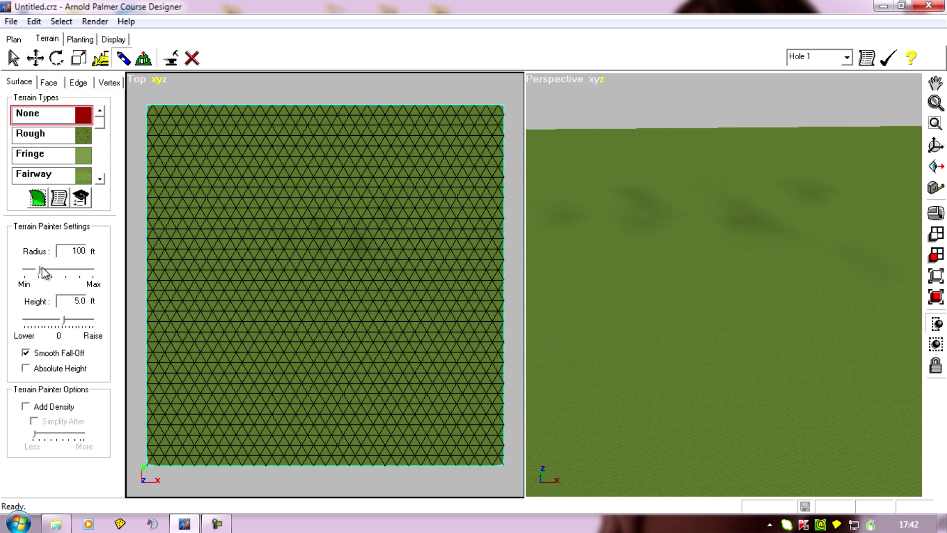
Step: Widen the brush radius to 266 ft, paint a broad lower-middle mound, and pan to view it
drag(39, 271, 63, 277)
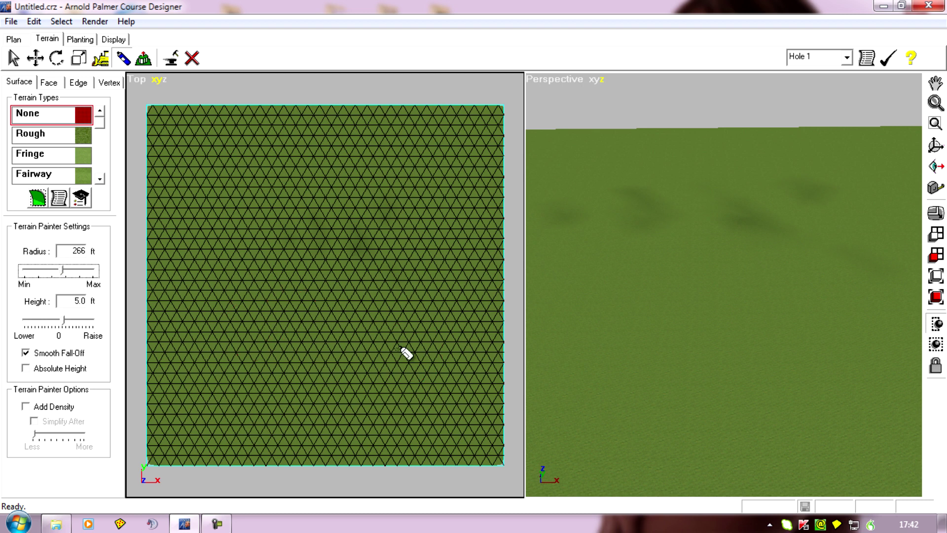
click(405, 334)
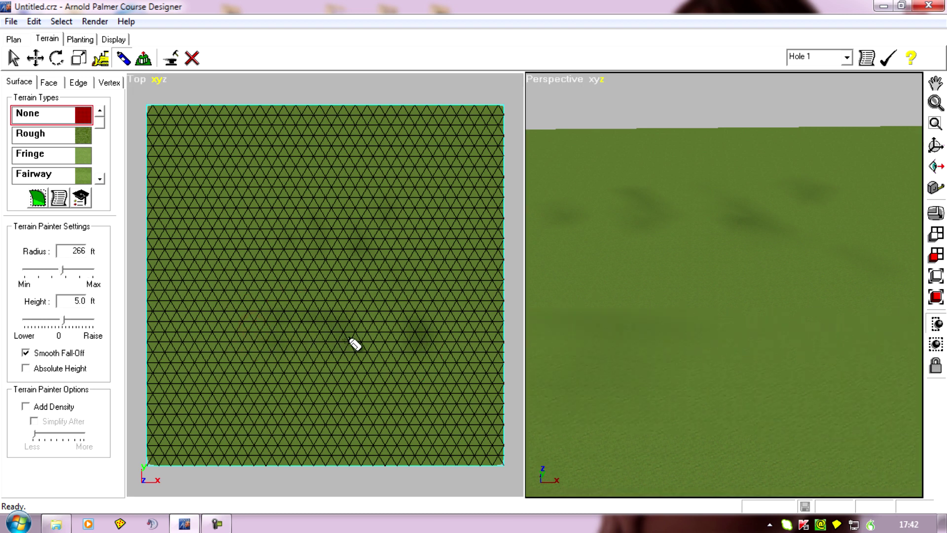
drag(652, 426, 713, 269)
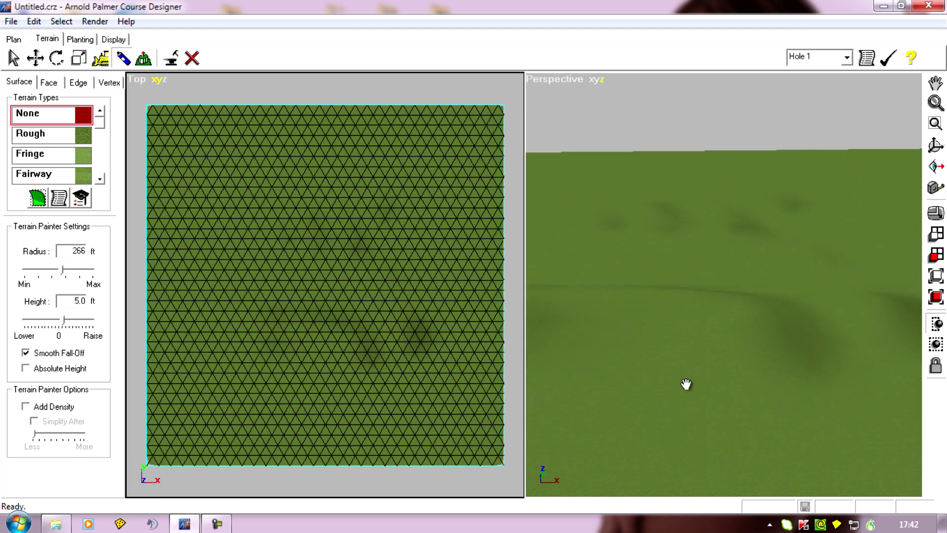
drag(686, 383, 368, 519)
drag(663, 449, 518, 441)
drag(842, 378, 120, 262)
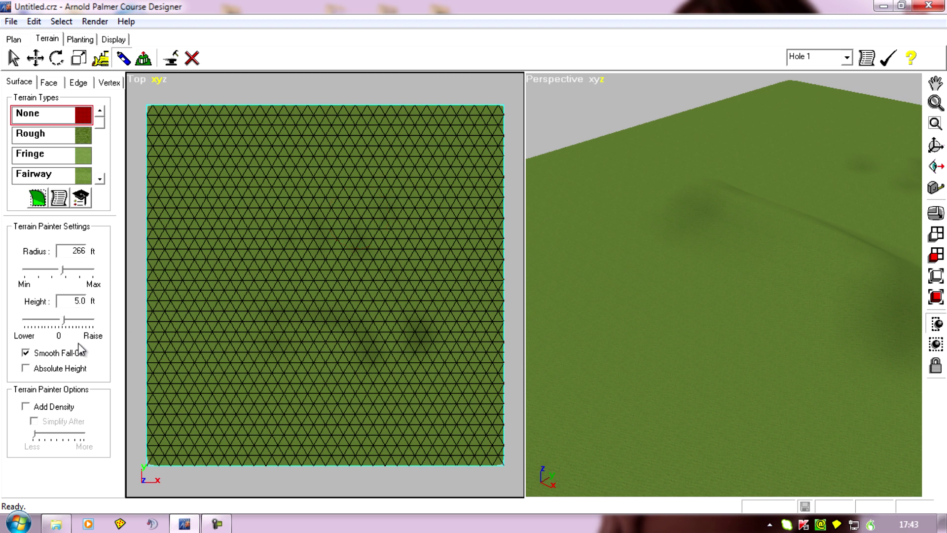
Step: Create a new flat 1000 × 1000 yd course, discarding the unsaved terrain changes
click(33, 22)
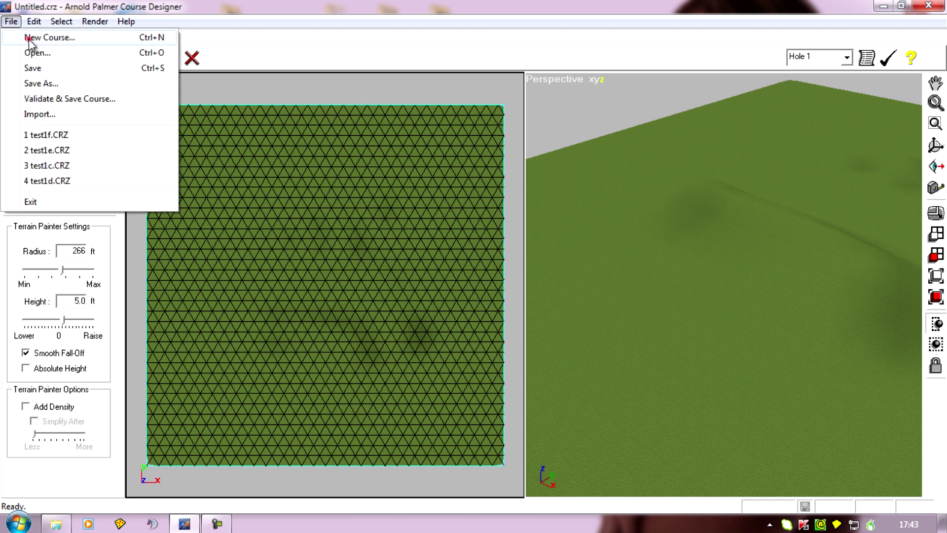
click(29, 38)
click(483, 295)
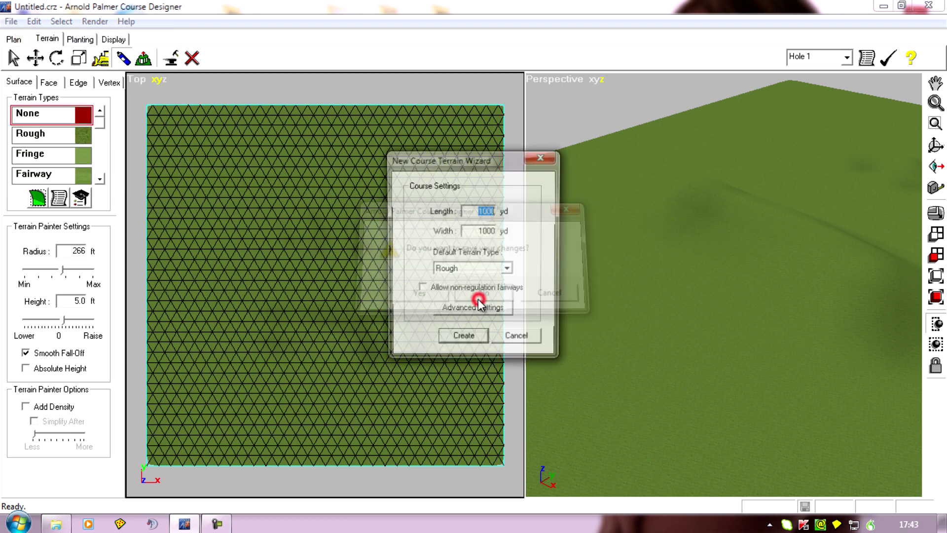
click(471, 340)
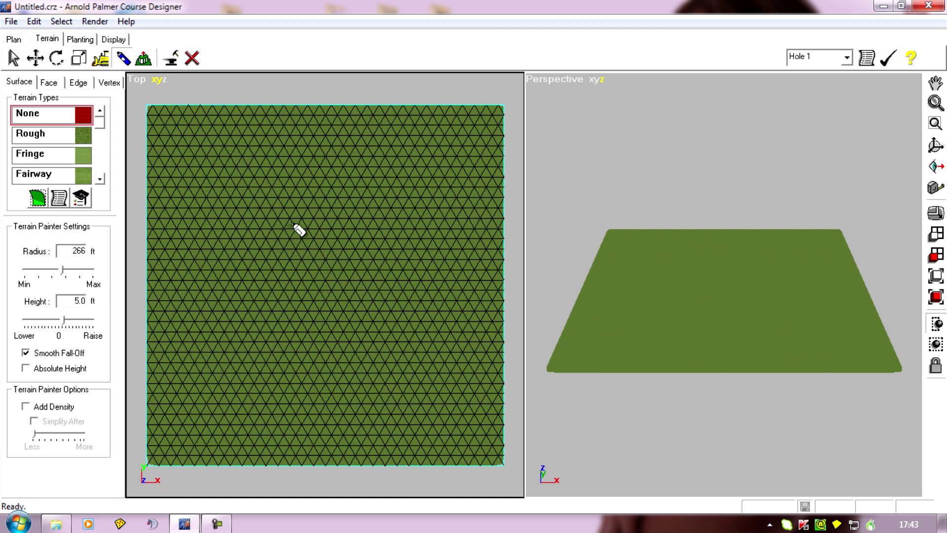
Step: Lower the brush height and paint three gentle low rises near the middle of the terrain
click(65, 323)
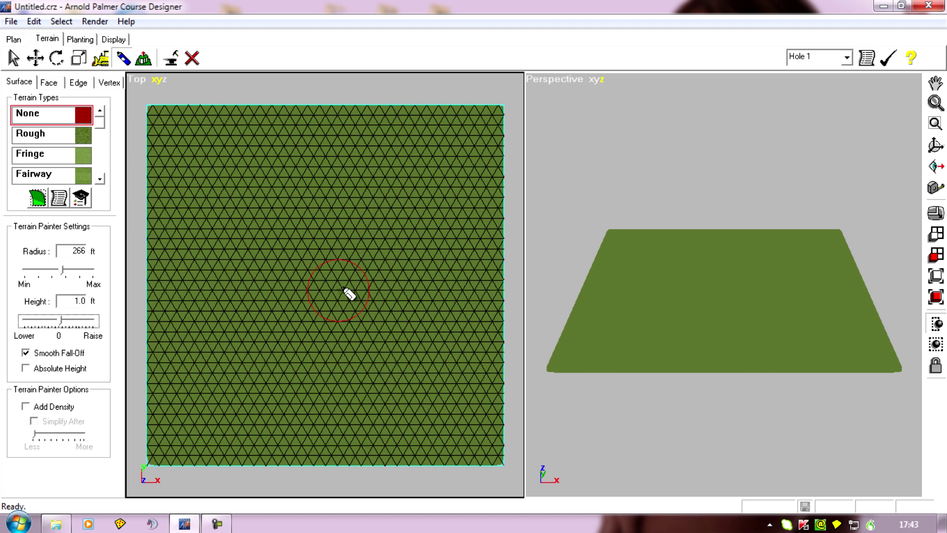
click(279, 251)
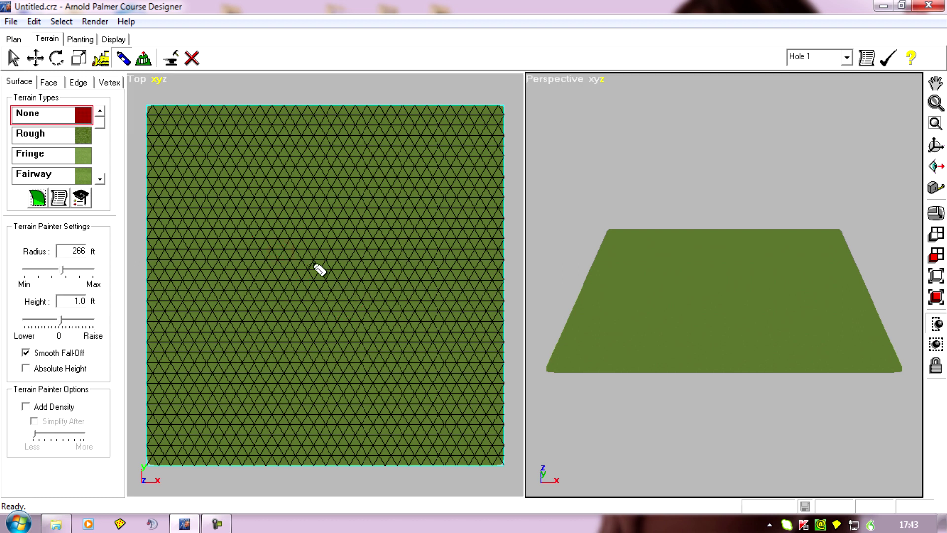
click(393, 296)
click(350, 268)
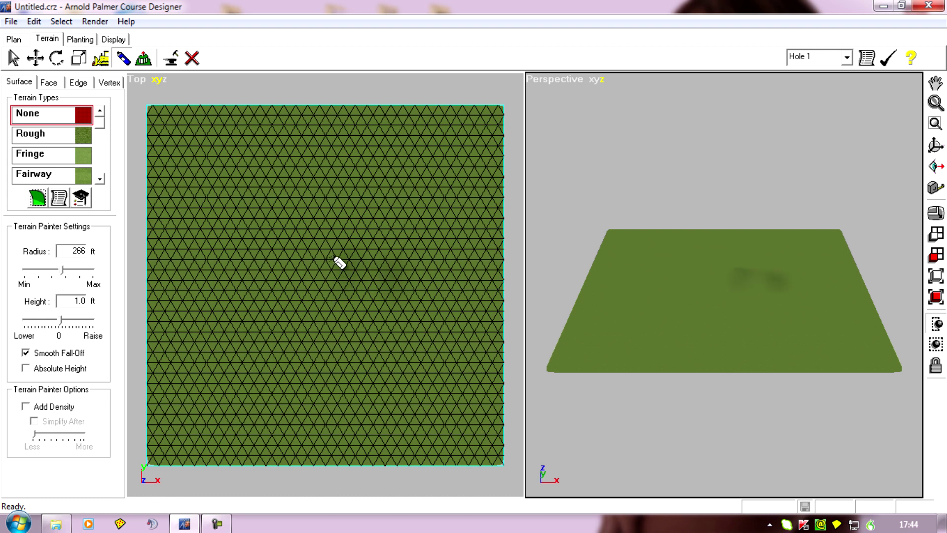
Step: Zoom and pan the Perspective view in to inspect the new low rises
mouse_move(682, 306)
right_down()
mouse_move(708, 362)
mouse_move(747, 375)
right_up()
scroll(747, 374, up, 5)
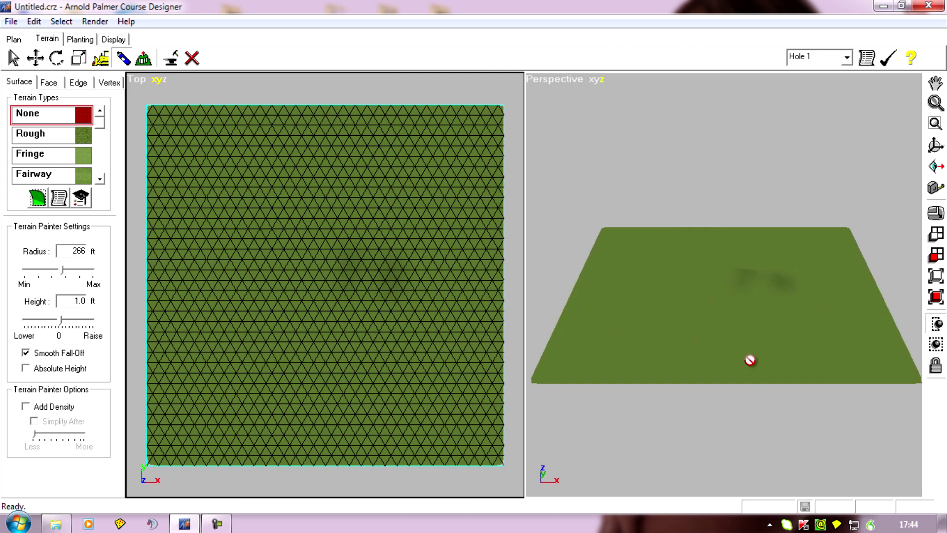
scroll(747, 343, up, 5)
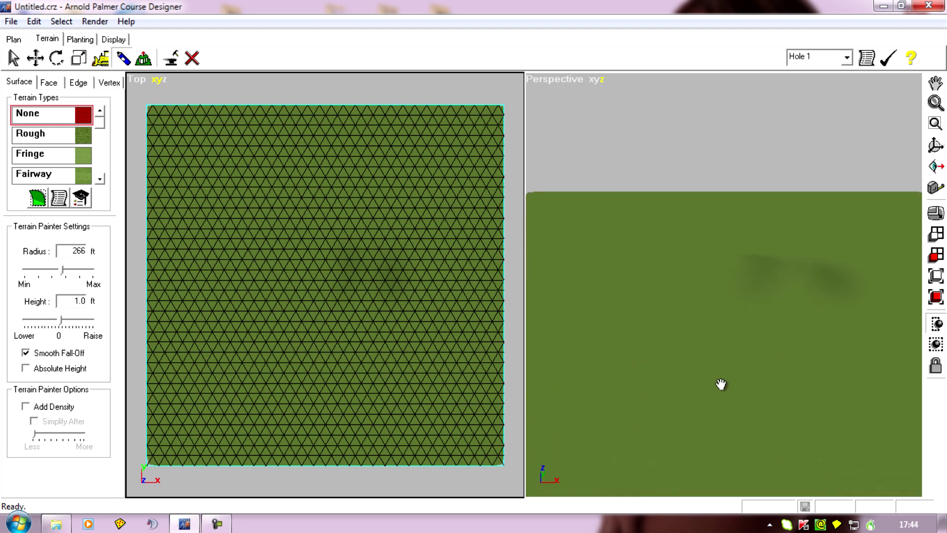
scroll(694, 388, up, 2)
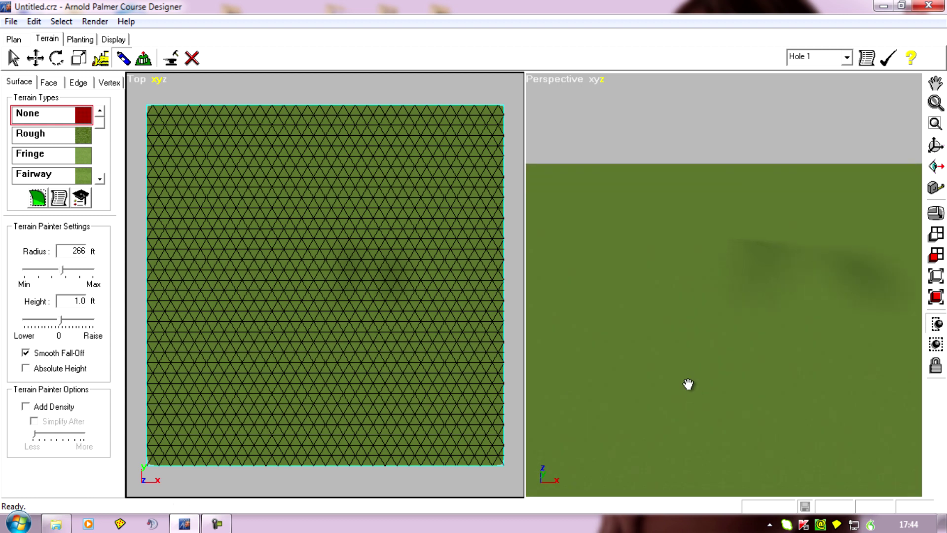
right_drag(687, 382, 417, 217)
right_drag(716, 355, 510, 188)
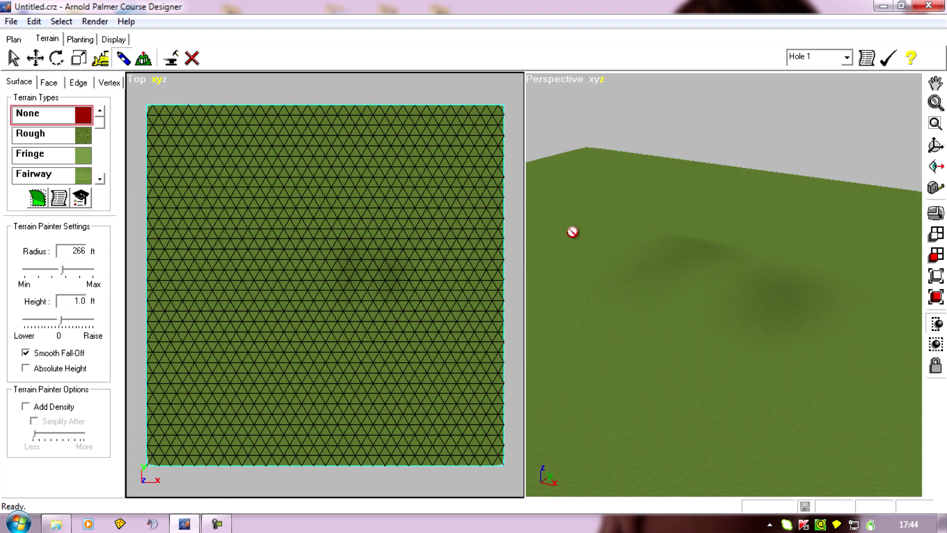
right_drag(724, 329, 184, 488)
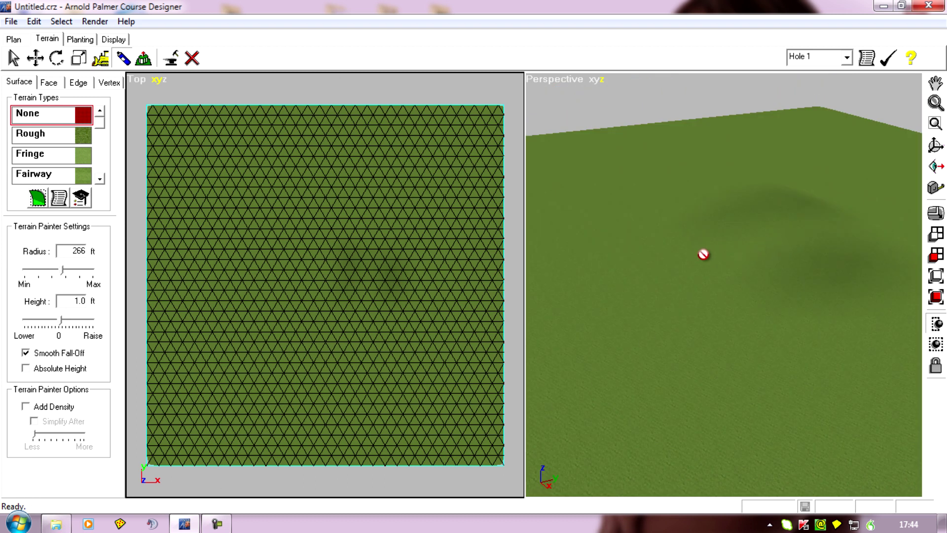
right_drag(693, 355, 693, 355)
Step: Look over the flat terrain in Perspective, then set the brush height to 2.0 ft
double_click(79, 300)
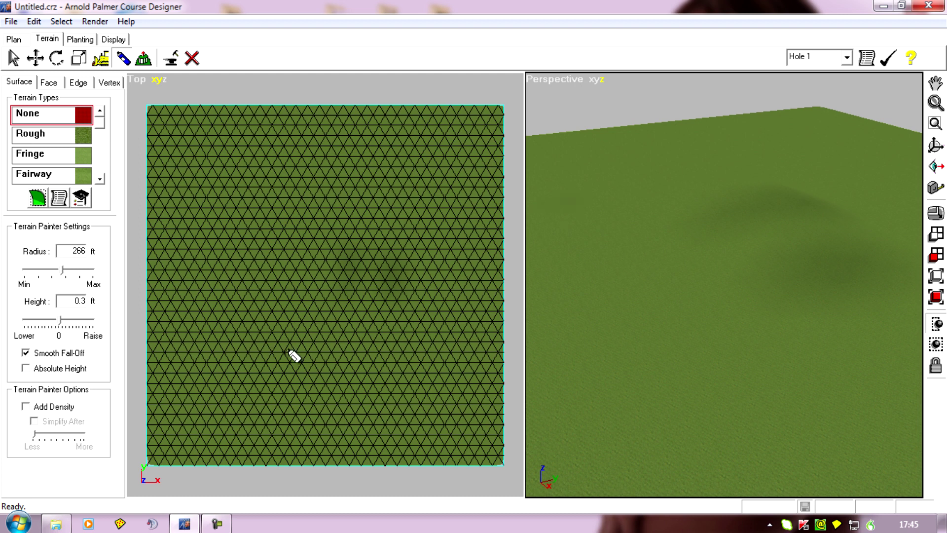
mouse_move(773, 406)
middle_down()
mouse_move(714, 406)
mouse_move(676, 250)
mouse_move(765, 87)
mouse_move(745, 57)
mouse_move(761, 123)
mouse_move(676, 353)
mouse_move(697, 497)
mouse_move(644, 491)
mouse_move(532, 373)
mouse_move(659, 460)
middle_up()
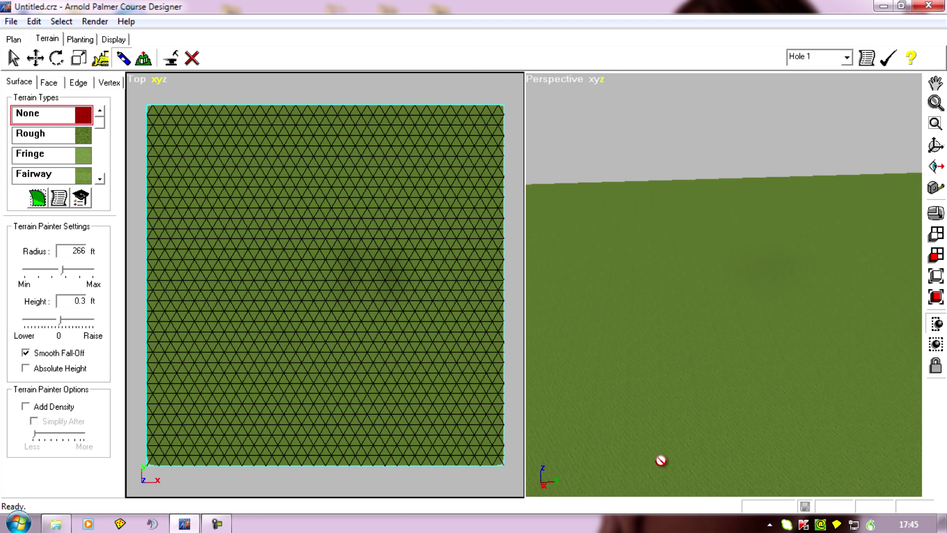
middle_drag(799, 456, 763, 260)
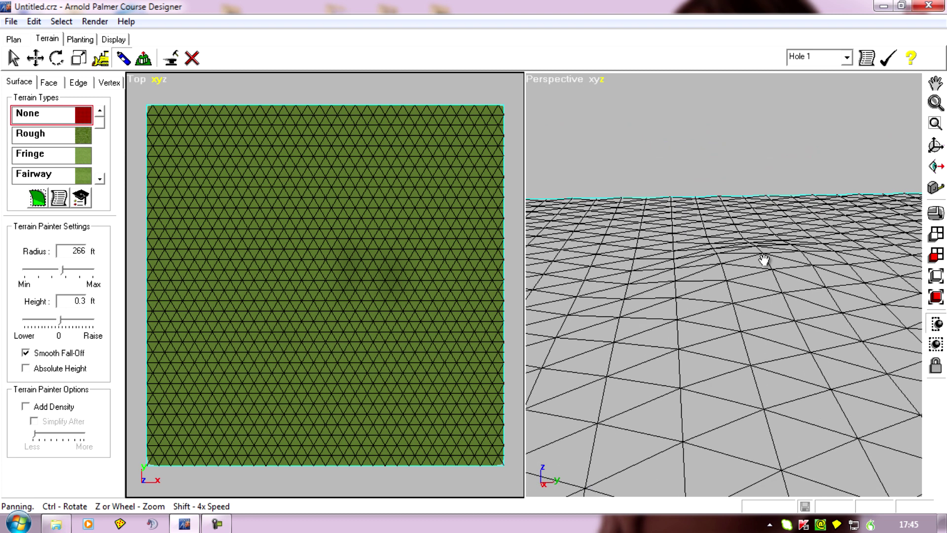
middle_drag(628, 402, 581, 401)
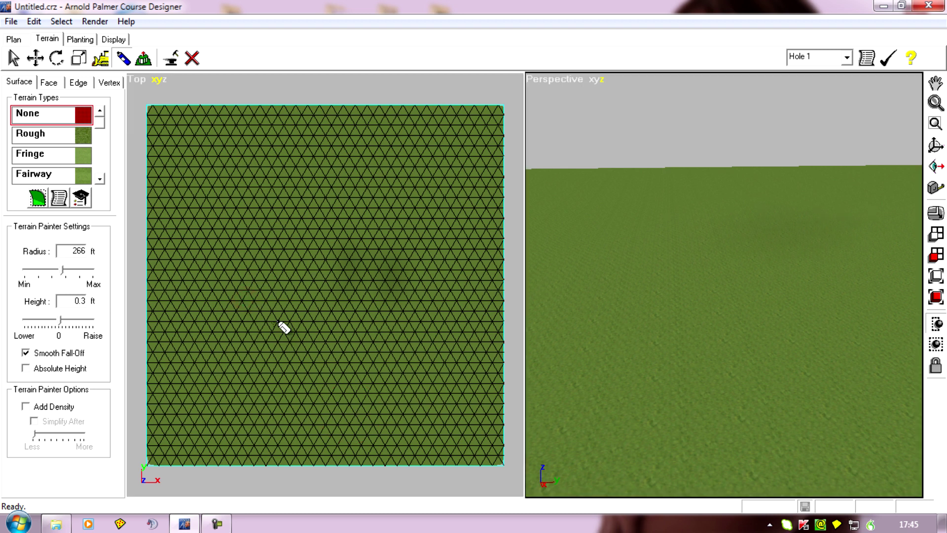
middle_drag(716, 284, 715, 284)
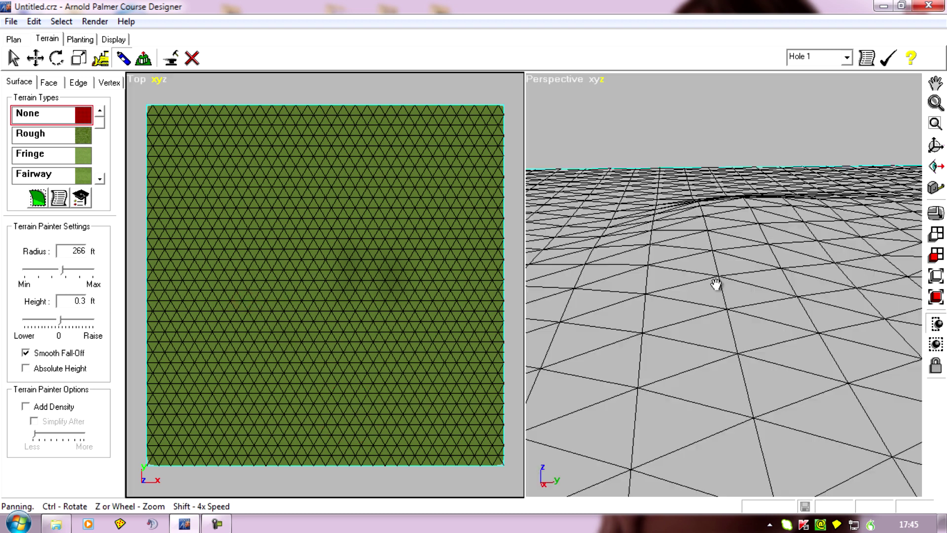
mouse_move(775, 33)
middle_down()
mouse_move(667, 463)
mouse_move(698, 456)
mouse_move(748, 227)
mouse_move(895, 277)
mouse_move(653, 289)
mouse_move(740, 311)
mouse_move(788, 353)
mouse_move(832, 341)
mouse_move(888, 347)
mouse_move(662, 317)
mouse_move(687, 338)
middle_up()
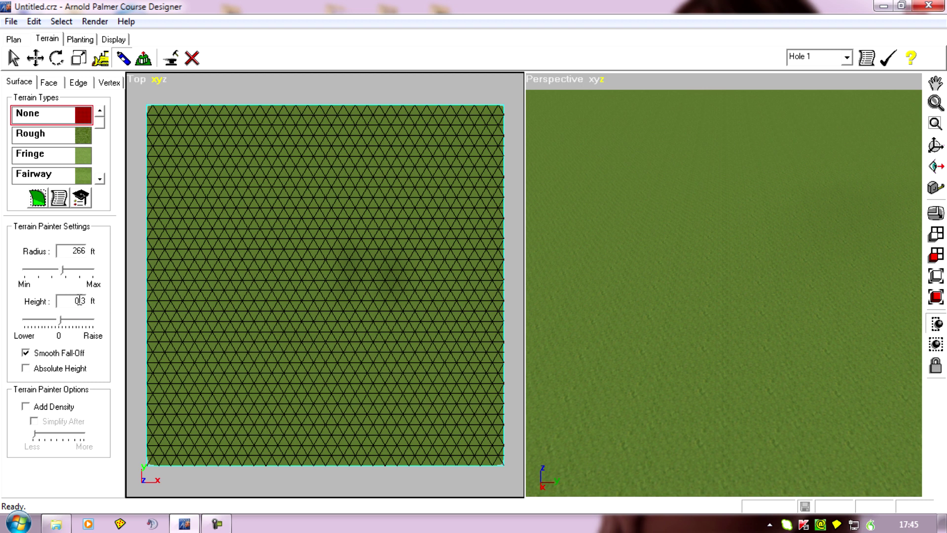
mouse_move(60, 320)
mouse_down()
mouse_move(74, 325)
mouse_move(66, 327)
mouse_up()
Step: Shrink the radius to 1 ft, drop the height low, then widen the radius back to 256 ft
click(63, 275)
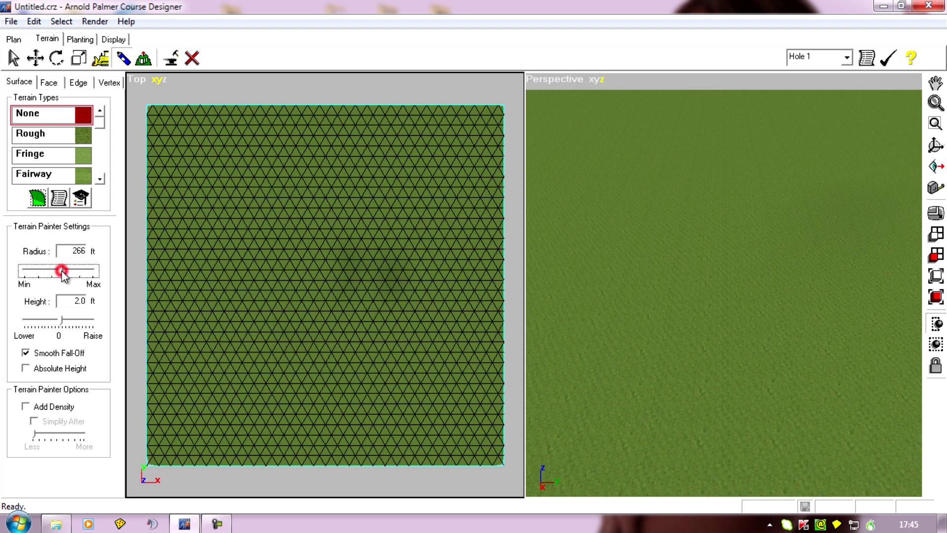
drag(58, 271, 13, 269)
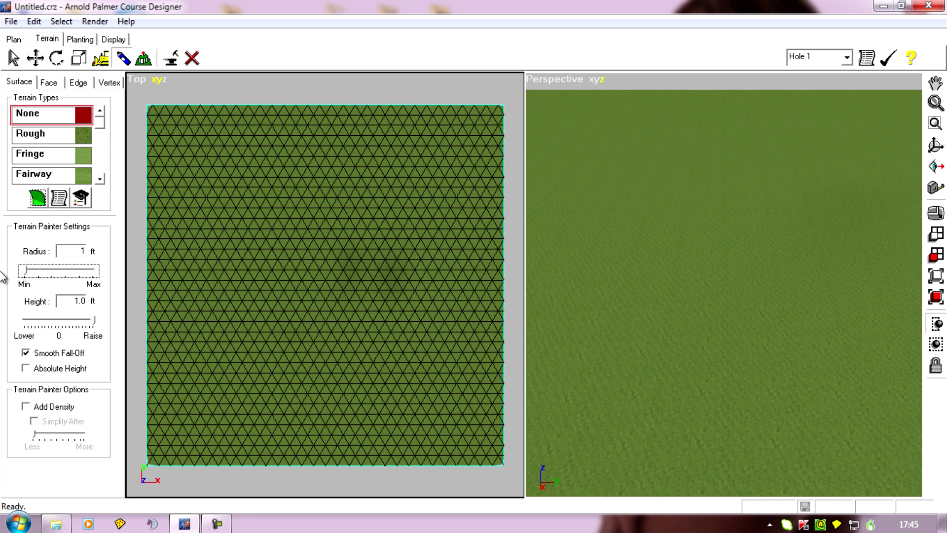
click(95, 322)
drag(104, 322, 64, 330)
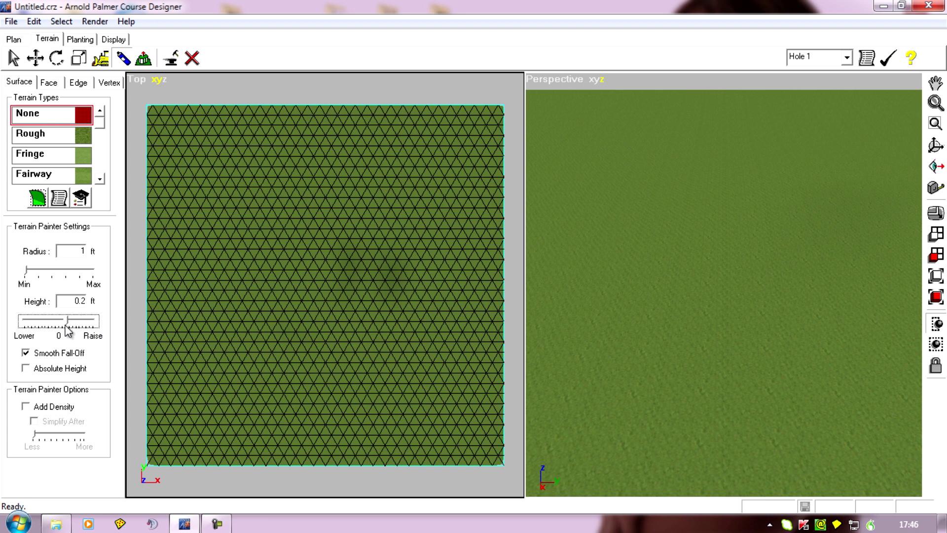
mouse_move(63, 327)
mouse_down()
mouse_move(85, 330)
mouse_move(75, 335)
mouse_up()
drag(24, 272, 54, 274)
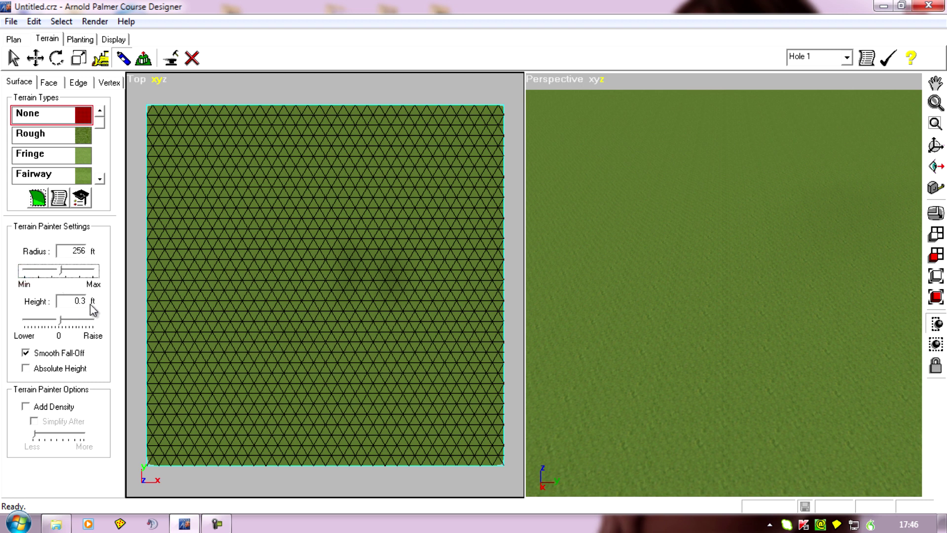
Step: Paint once mid-course in the Top view, then zoom and pan across the terrain
click(354, 375)
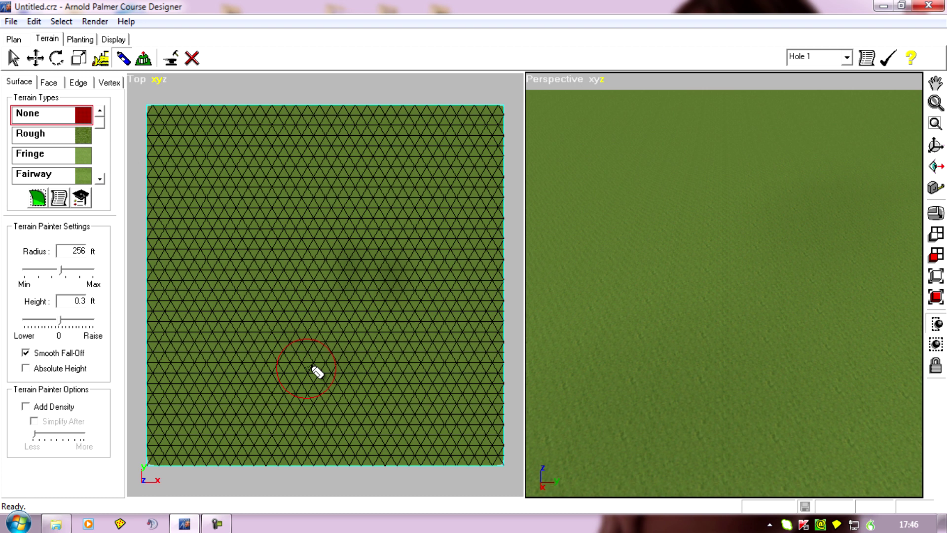
scroll(311, 370, down, 2)
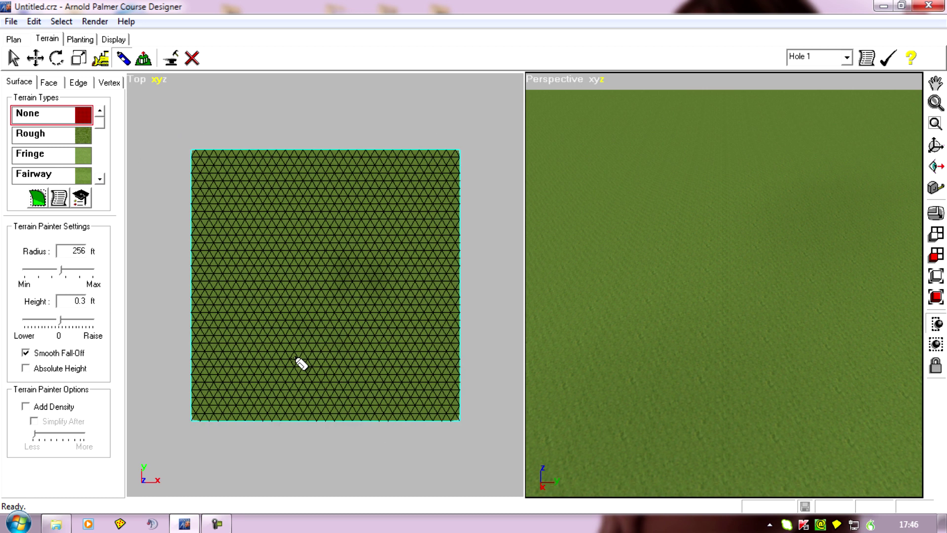
middle_drag(258, 360, 317, 380)
scroll(325, 402, up, 1)
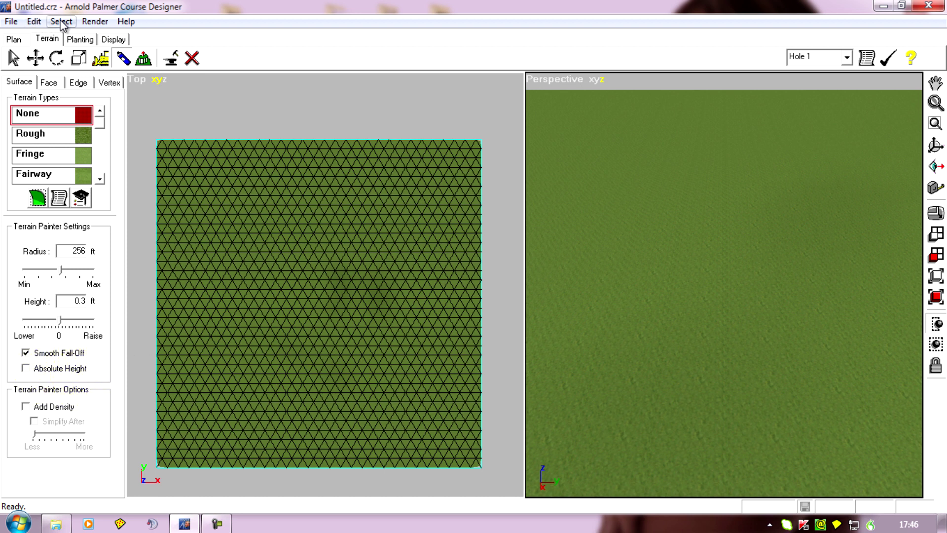
Step: Begin another new course, declining to save, and create its flat terrain in the wizard
click(10, 24)
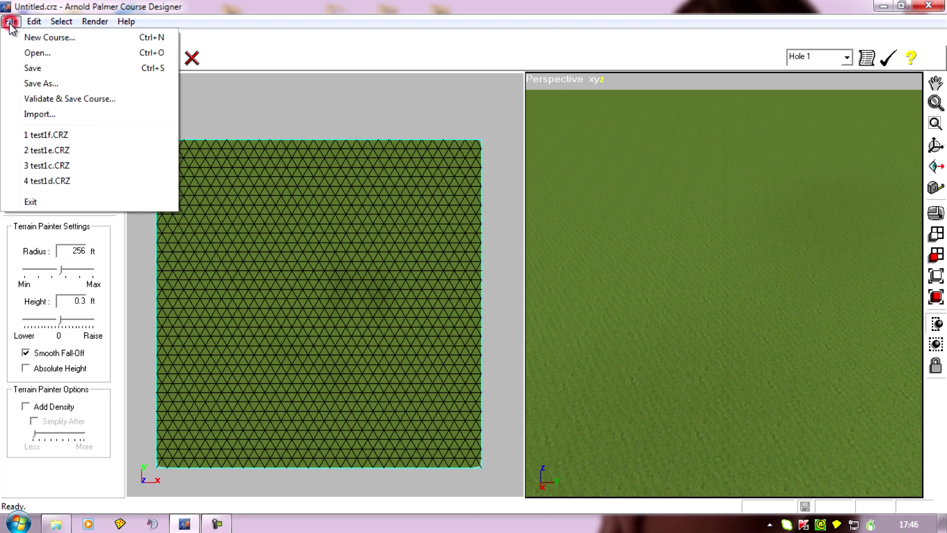
click(34, 37)
click(493, 303)
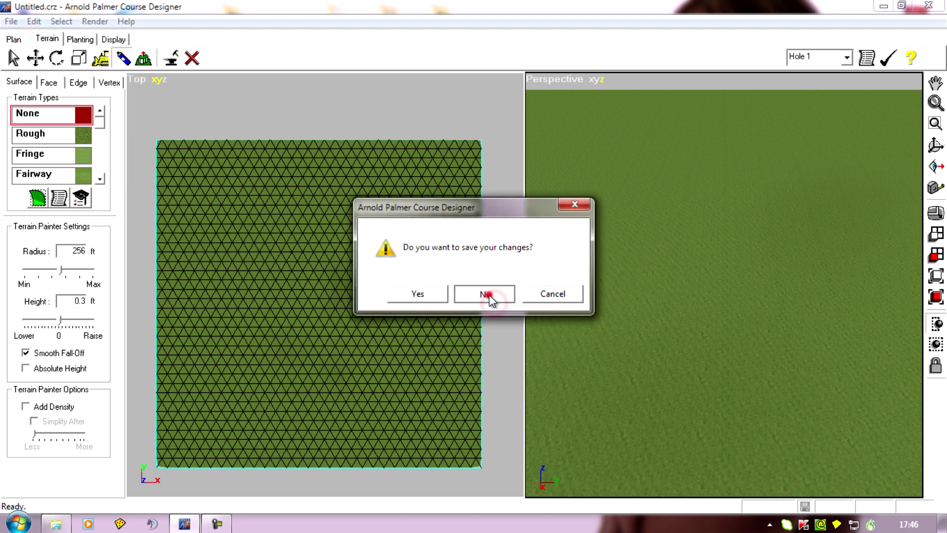
click(457, 340)
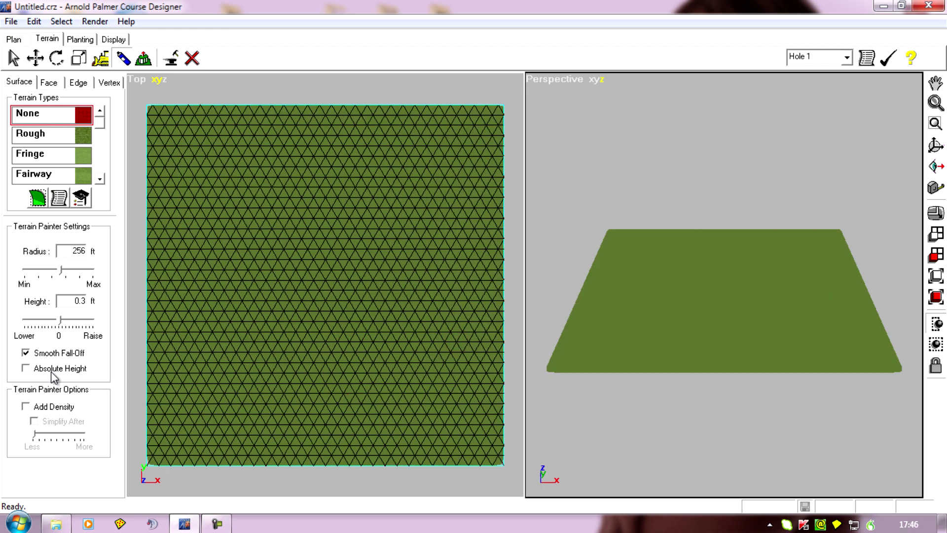
Step: Enable Absolute Height and Smooth Fall-Off, and raise the brush height to about 36.7 ft
click(26, 368)
click(25, 353)
click(60, 326)
drag(65, 324, 72, 325)
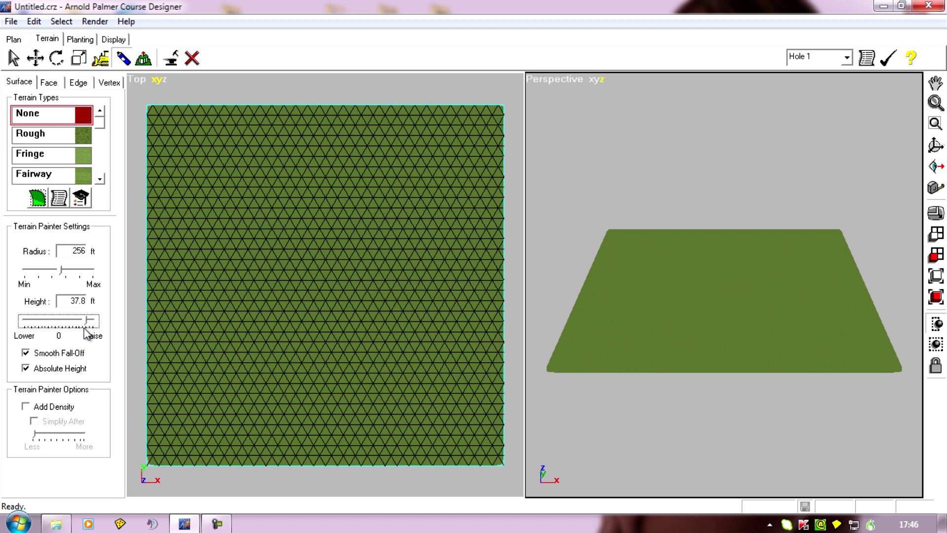
drag(86, 334, 86, 333)
Step: Pan and zoom the Perspective view in on the faint rise at the terrain's centre
middle_drag(611, 308, 599, 419)
scroll(663, 366, up, 5)
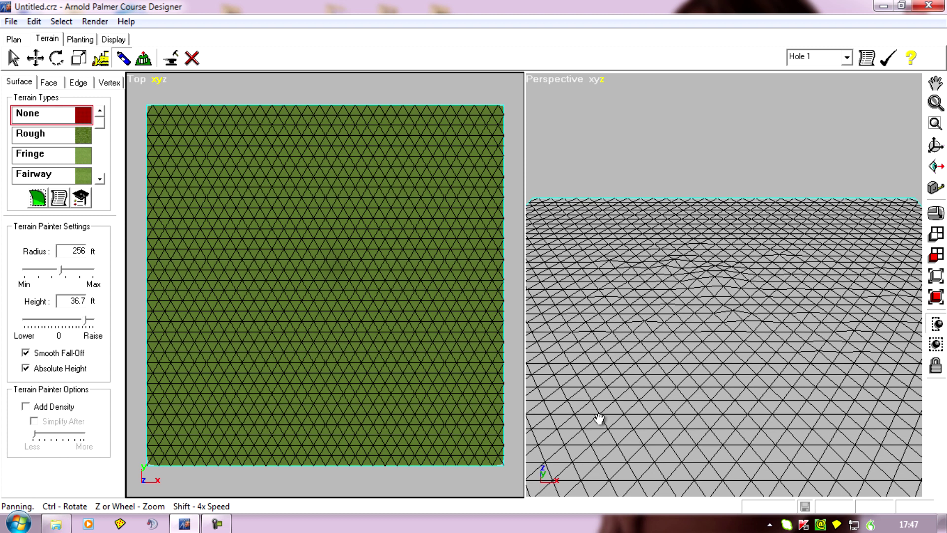
middle_drag(599, 418, 598, 417)
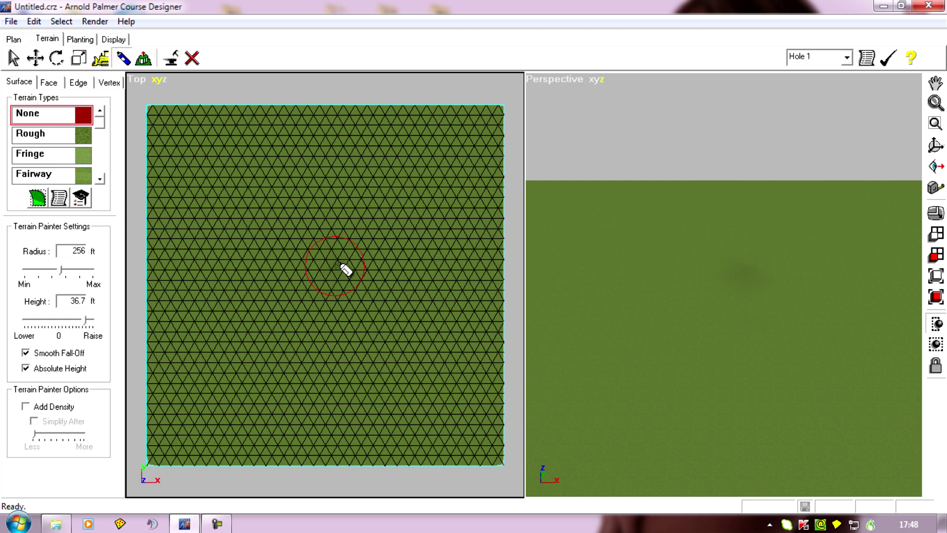
Step: Start a fresh flat course without saving, disable Smooth Fall-Off, and raise a spot near the centre
click(33, 22)
mouse_move(15, 22)
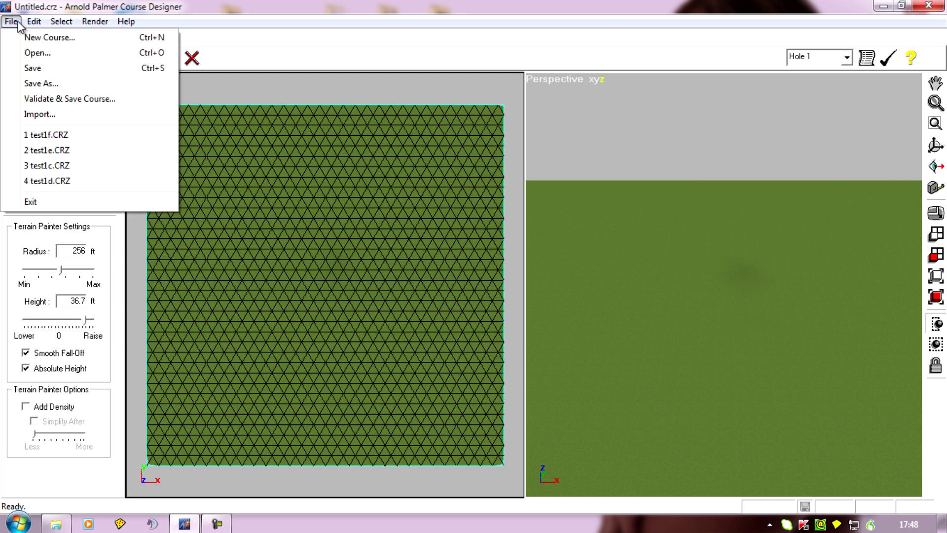
click(30, 38)
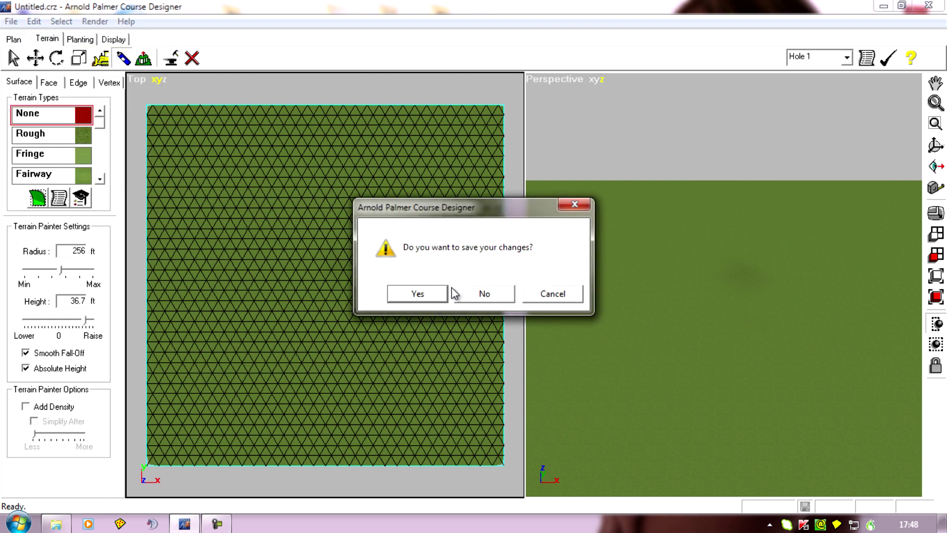
click(484, 295)
click(460, 343)
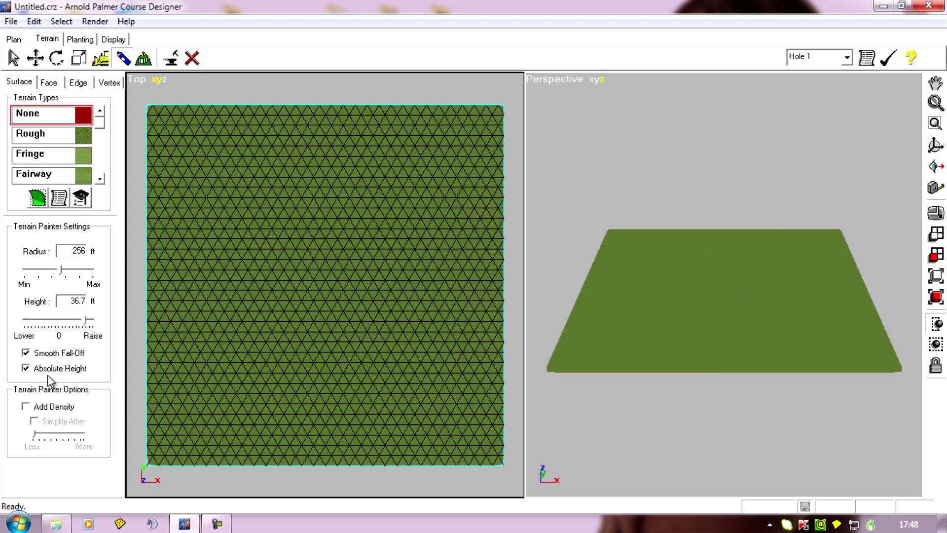
click(26, 353)
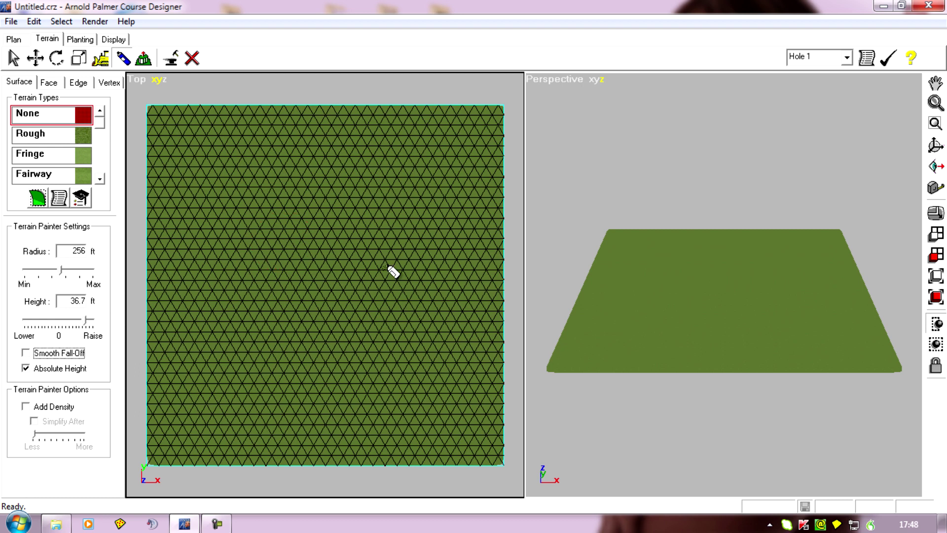
click(285, 242)
Step: Paint a curving ridge through the terrain's right half and pan the perspective view toward it
mouse_move(344, 251)
mouse_down()
mouse_move(324, 248)
mouse_move(356, 254)
mouse_move(313, 259)
mouse_move(323, 276)
mouse_move(359, 292)
mouse_move(360, 303)
mouse_move(325, 310)
mouse_move(365, 355)
mouse_move(330, 303)
mouse_move(323, 318)
mouse_move(338, 355)
mouse_move(290, 318)
mouse_up()
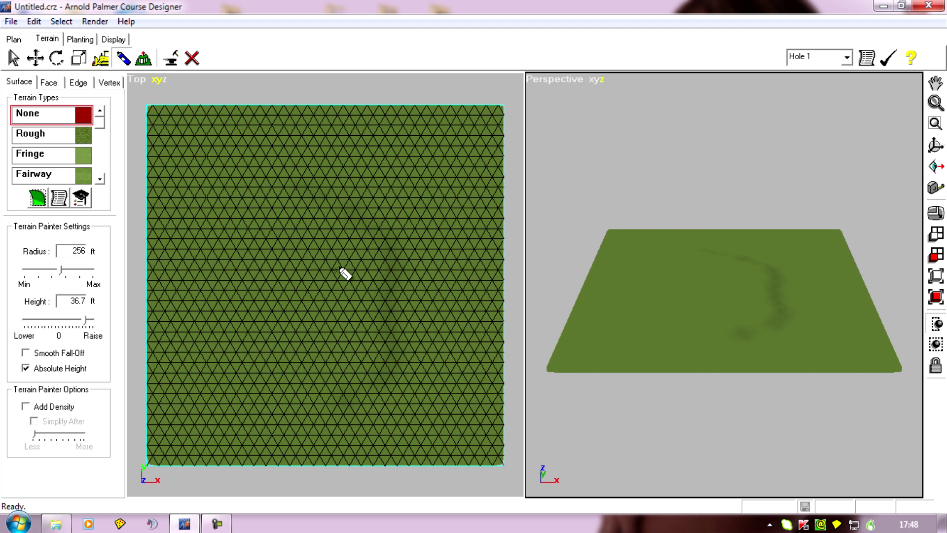
mouse_move(646, 370)
middle_down()
mouse_move(682, 370)
mouse_move(727, 342)
mouse_move(730, 350)
middle_up()
scroll(718, 374, up, 5)
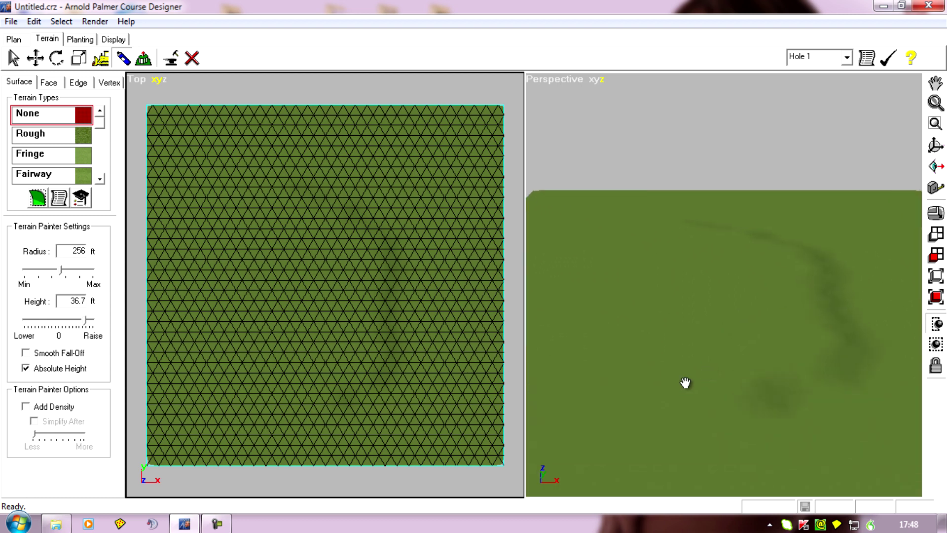
mouse_move(685, 383)
middle_down()
mouse_move(687, 314)
mouse_move(733, 170)
mouse_move(862, 199)
mouse_move(848, 217)
middle_up()
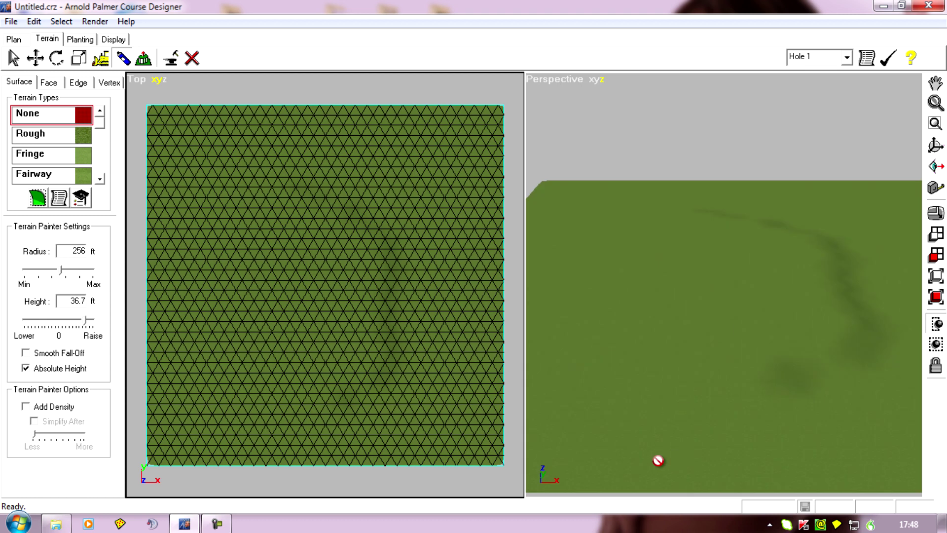
mouse_move(615, 471)
middle_down()
mouse_move(614, 290)
mouse_move(524, 214)
mouse_move(676, 412)
middle_up()
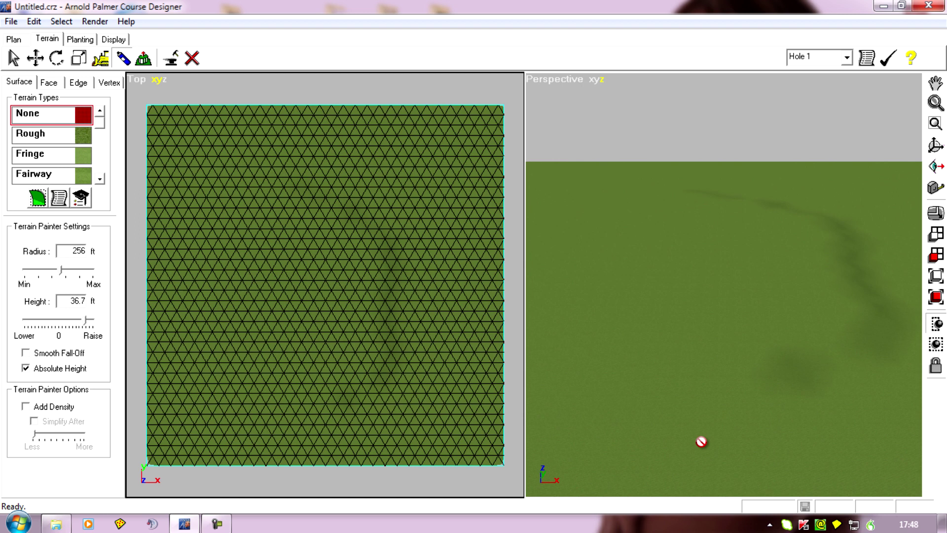
mouse_move(650, 449)
middle_down()
mouse_move(630, 310)
mouse_move(528, 197)
mouse_move(639, 314)
middle_up()
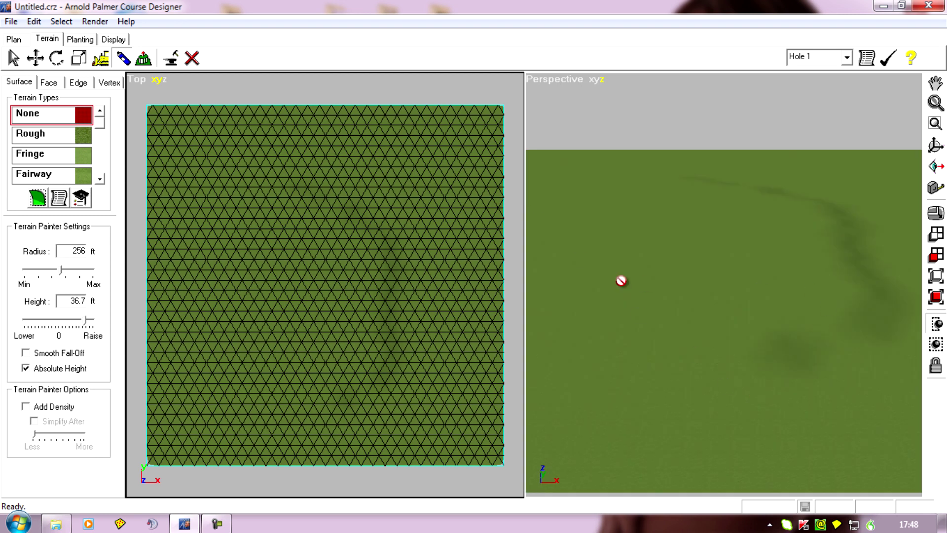
middle_drag(621, 281, 794, 352)
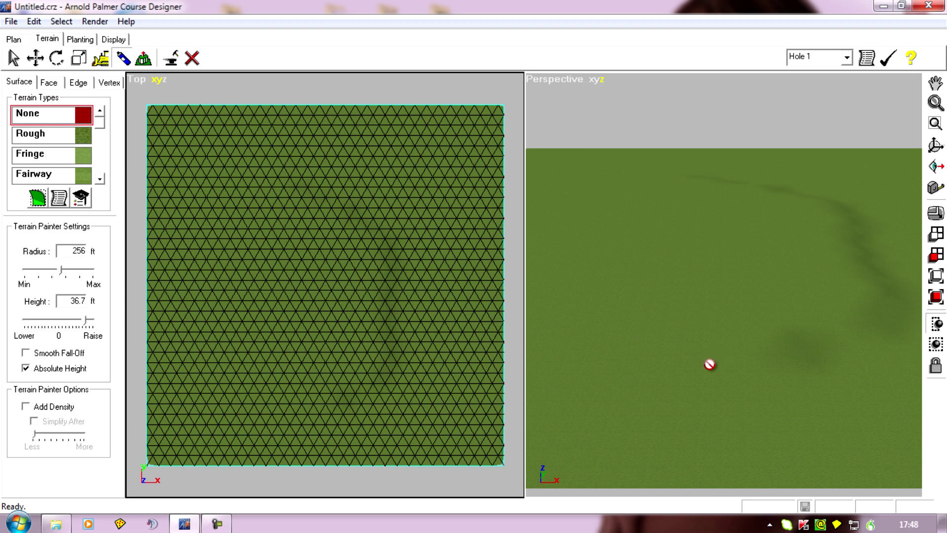
mouse_move(709, 364)
middle_down()
mouse_move(735, 433)
mouse_move(649, 349)
middle_up()
middle_drag(676, 396, 645, 253)
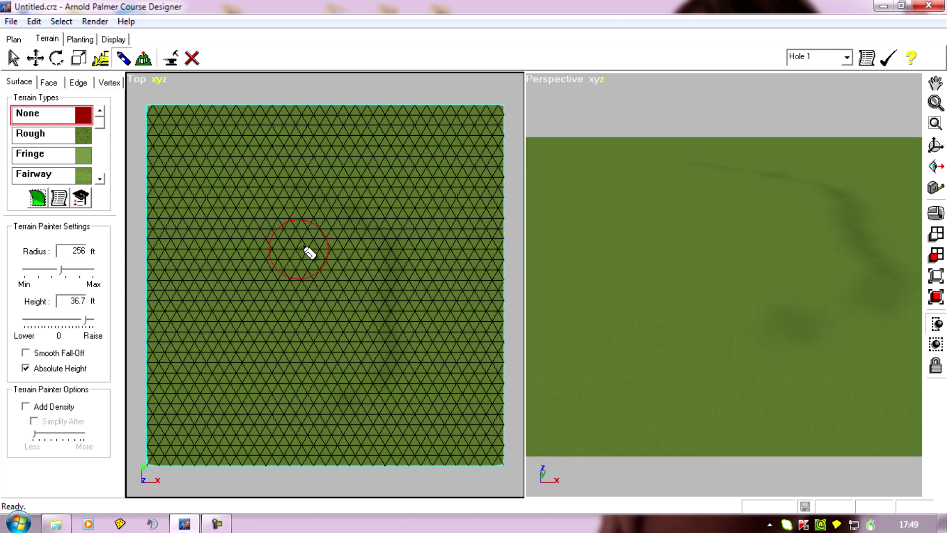
Step: Paint a second raised streak across the terrain and raise the perspective view's horizon to show it
mouse_move(309, 252)
mouse_down()
mouse_move(327, 259)
mouse_move(337, 330)
mouse_up()
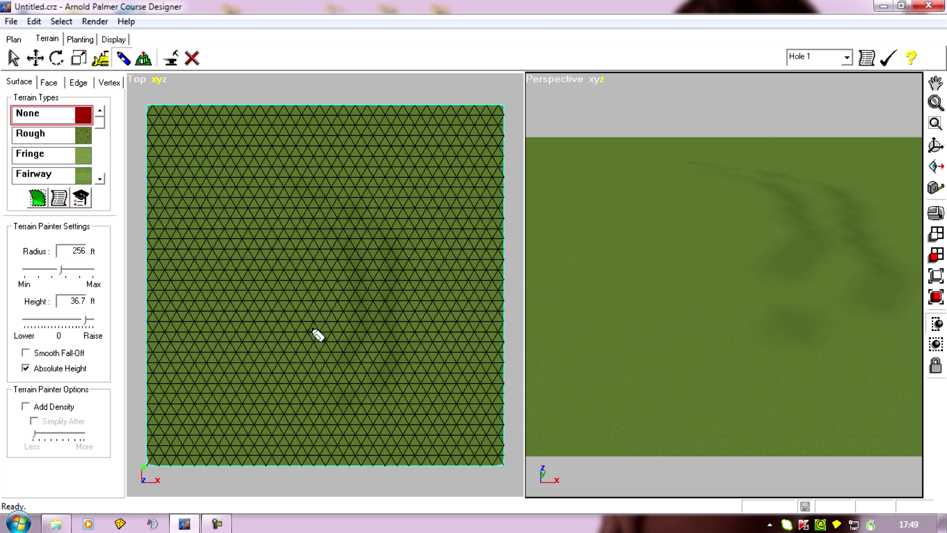
right_drag(624, 309, 617, 334)
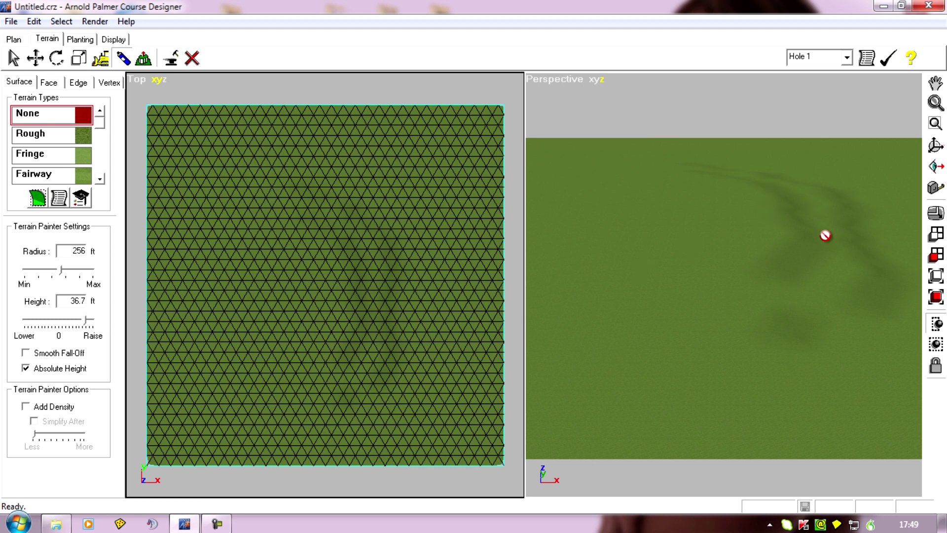
right_drag(713, 301, 632, 305)
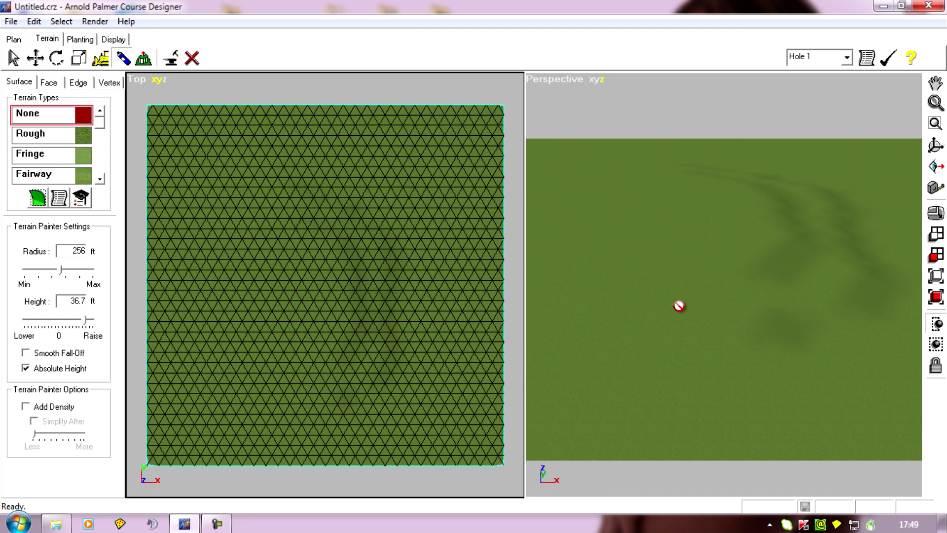
right_drag(673, 373, 665, 272)
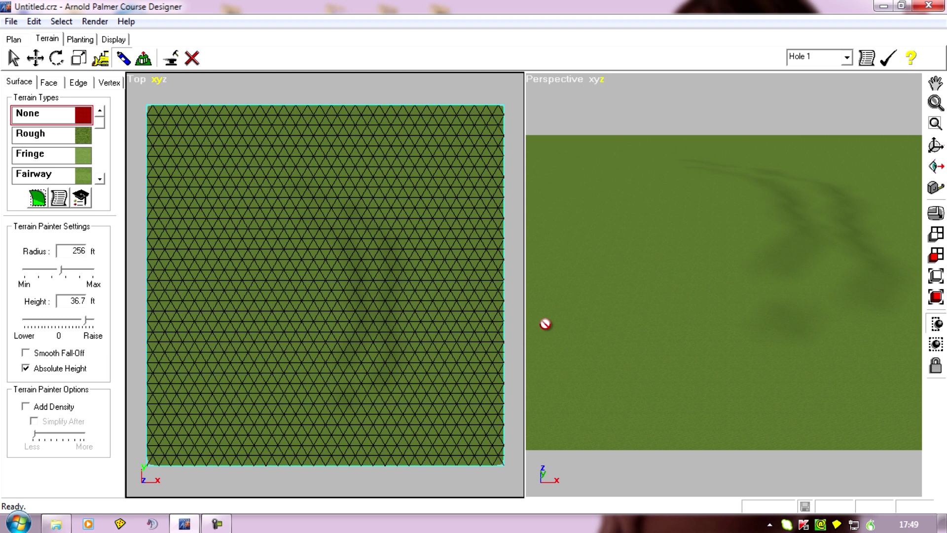
Step: Zoom and pan the Top view until a few large mesh triangles fill the viewport
scroll(317, 332, up, 2)
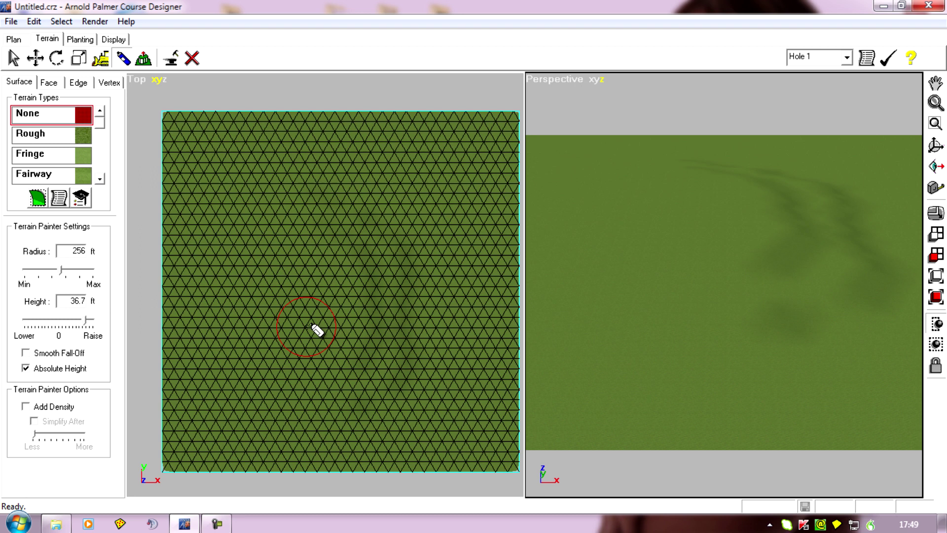
scroll(317, 331, up, 1)
middle_drag(249, 333, 244, 285)
scroll(242, 295, down, 1)
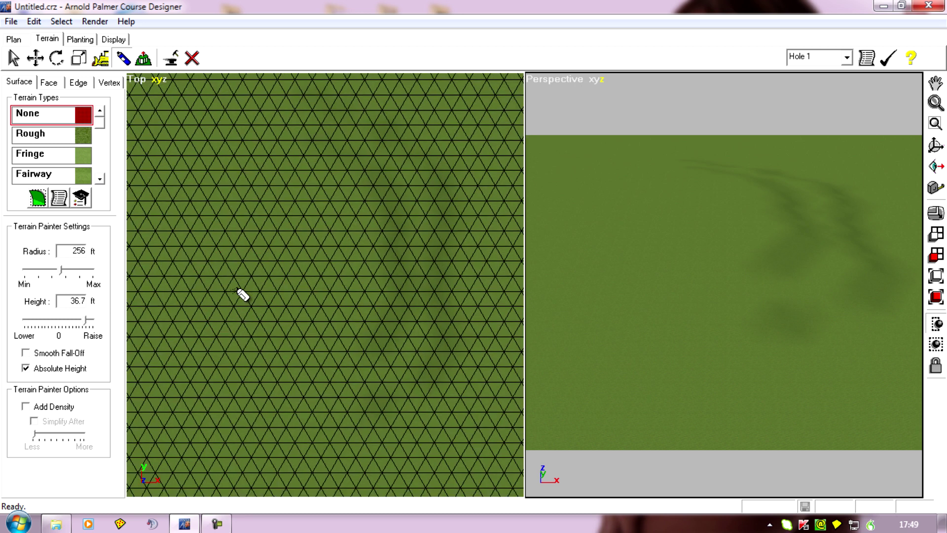
scroll(242, 294, up, 1)
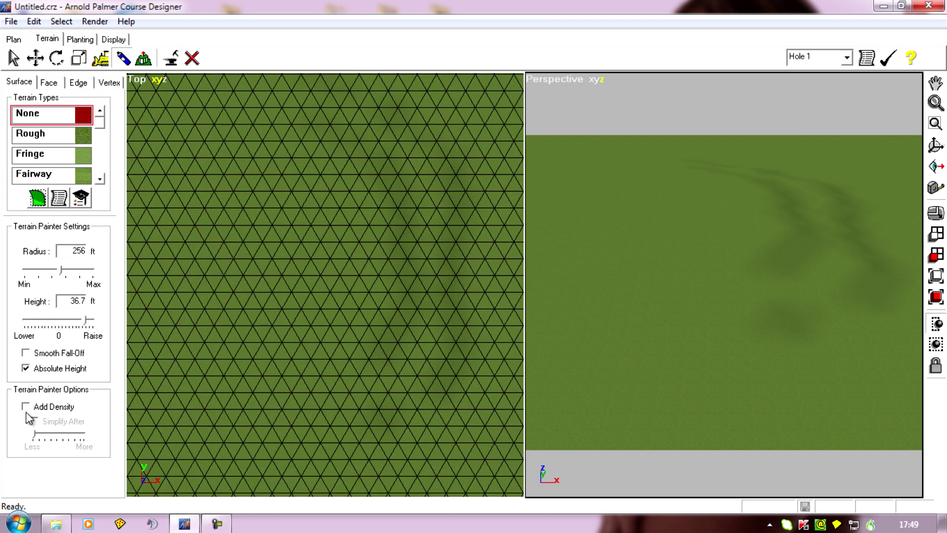
middle_drag(196, 320, 272, 320)
scroll(271, 321, up, 2)
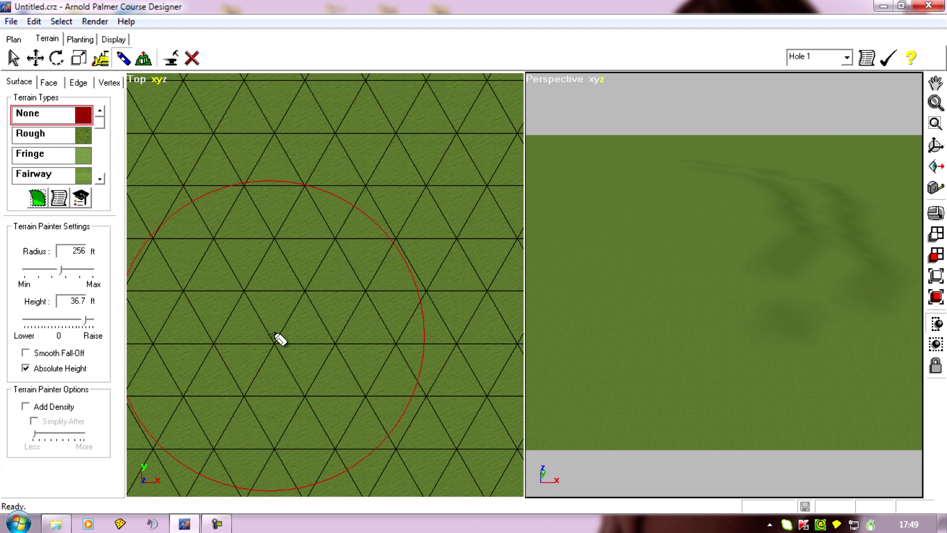
scroll(277, 339, up, 5)
middle_drag(277, 266, 218, 334)
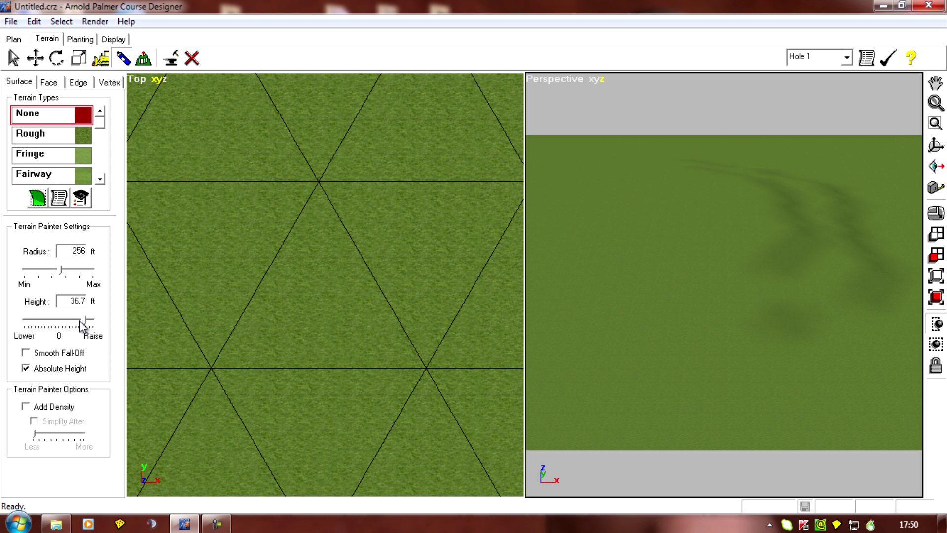
Step: Shrink the brush radius from 256 ft to about 47 ft and paint once at the centre
drag(57, 272, 32, 277)
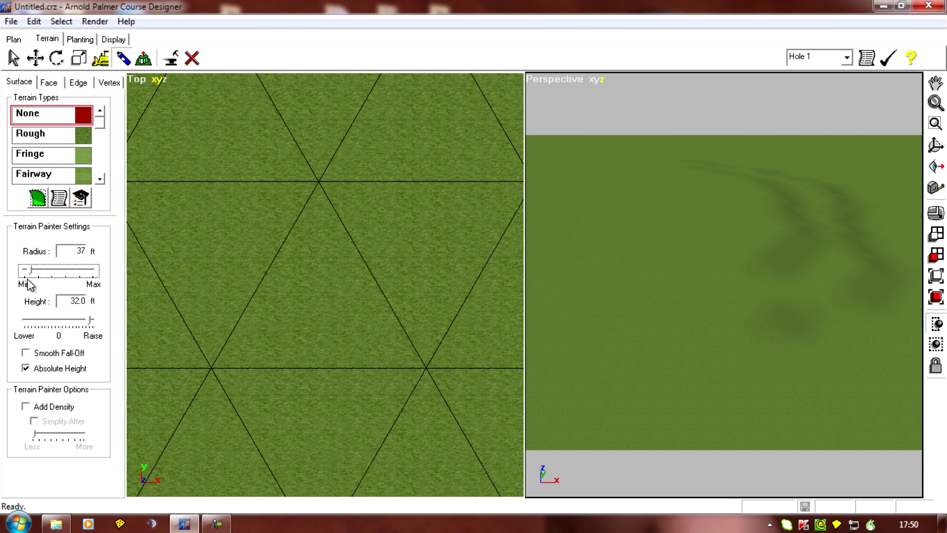
drag(27, 279, 31, 277)
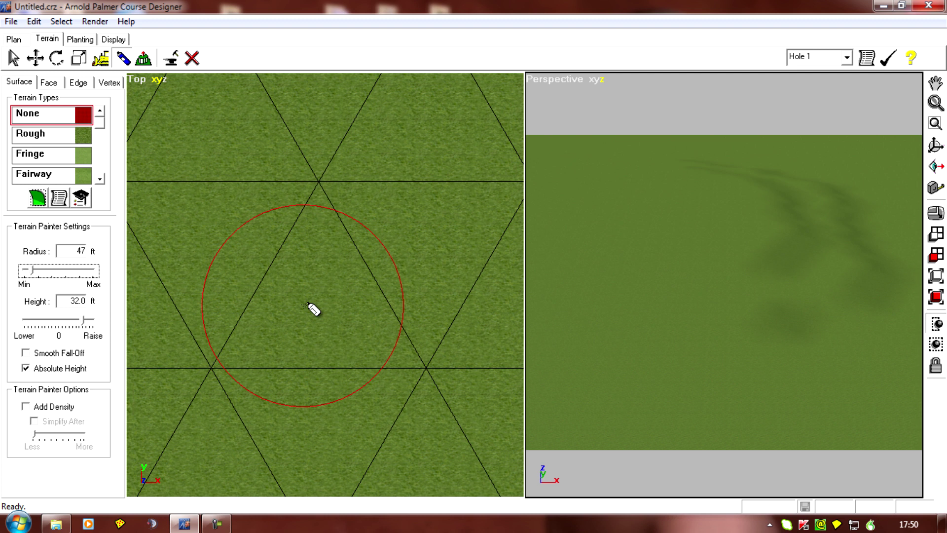
click(304, 306)
Step: Enable Add Density and paint a 47 ft mound, splitting the surrounding mesh into smaller triangles
click(24, 407)
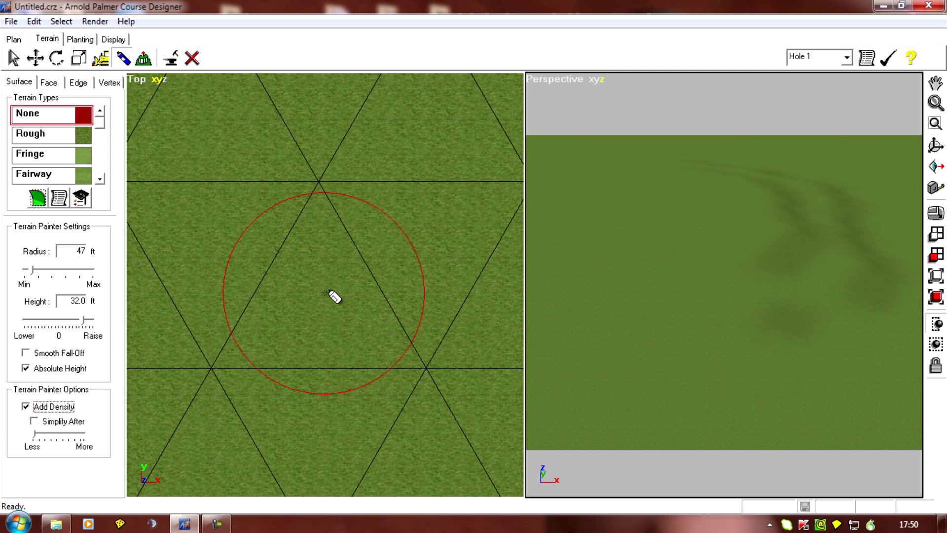
click(299, 282)
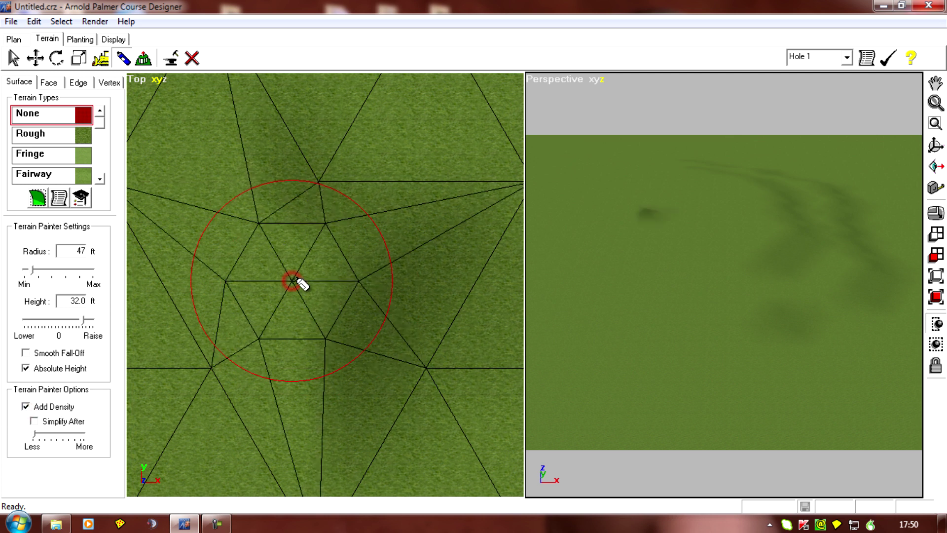
click(303, 281)
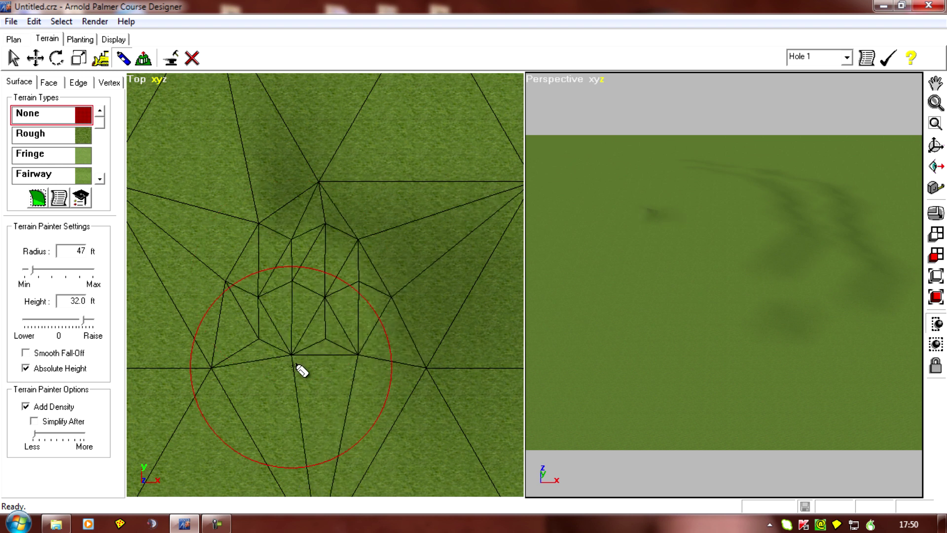
mouse_move(327, 391)
middle_down()
mouse_move(413, 346)
mouse_move(277, 298)
mouse_move(289, 321)
middle_up()
scroll(285, 332, down, 5)
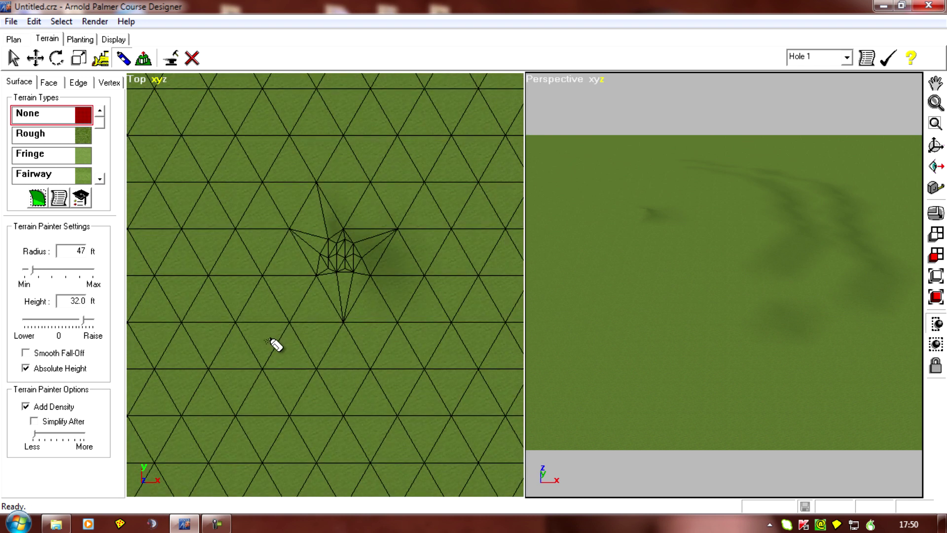
scroll(291, 375, up, 4)
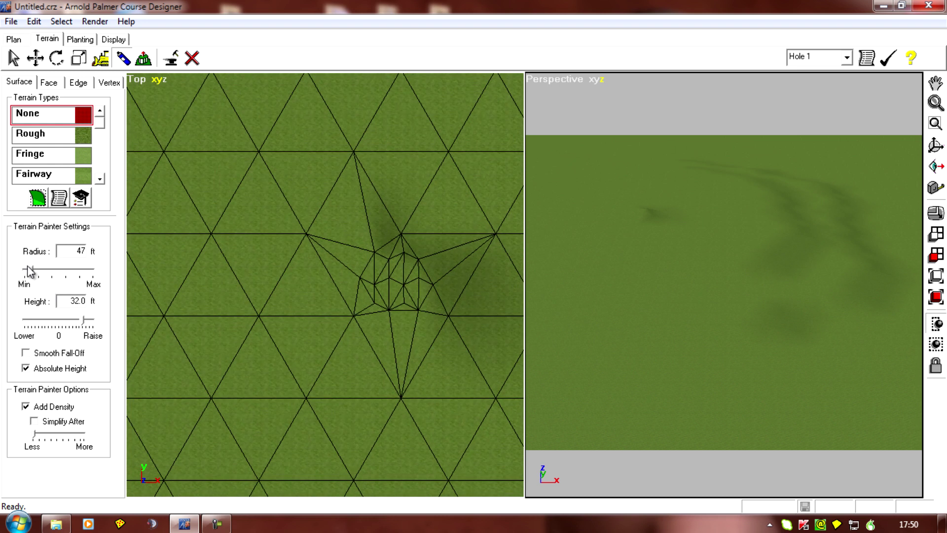
Step: Set the brush to 11 ft radius and 1.0 ft height, paint a dense patch, and zoom onto it
drag(28, 270, 25, 270)
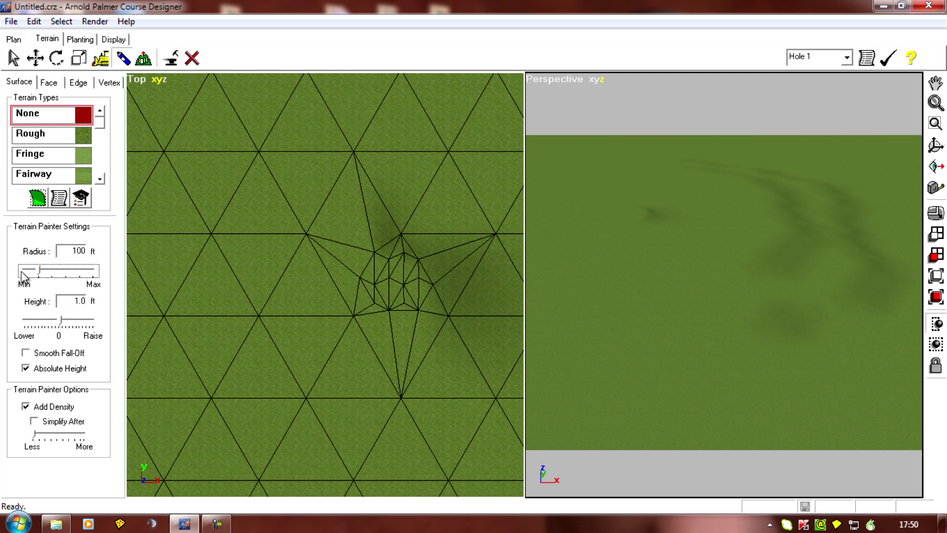
drag(40, 272, 23, 272)
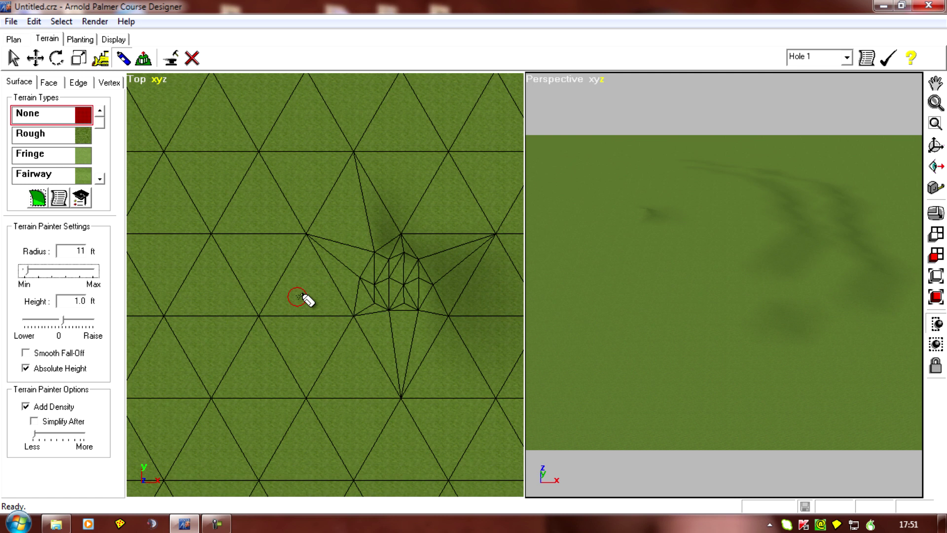
mouse_move(302, 296)
mouse_down()
mouse_move(324, 317)
mouse_move(280, 316)
mouse_move(298, 297)
mouse_move(277, 301)
mouse_move(320, 308)
mouse_move(317, 293)
mouse_move(284, 288)
mouse_move(276, 319)
mouse_move(333, 330)
mouse_up()
middle_drag(314, 366, 345, 355)
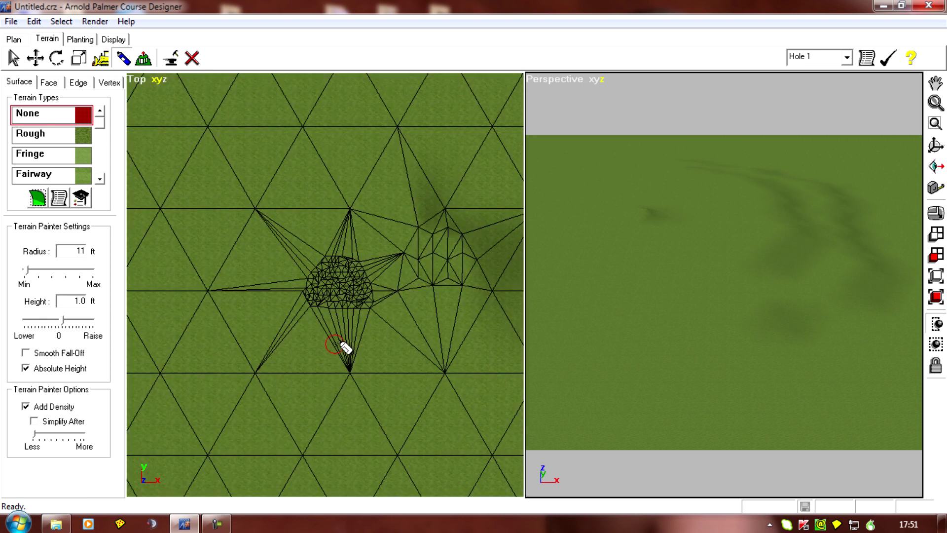
scroll(345, 350, up, 3)
middle_drag(250, 367, 324, 377)
scroll(346, 412, up, 3)
scroll(408, 401, up, 5)
scroll(407, 416, up, 5)
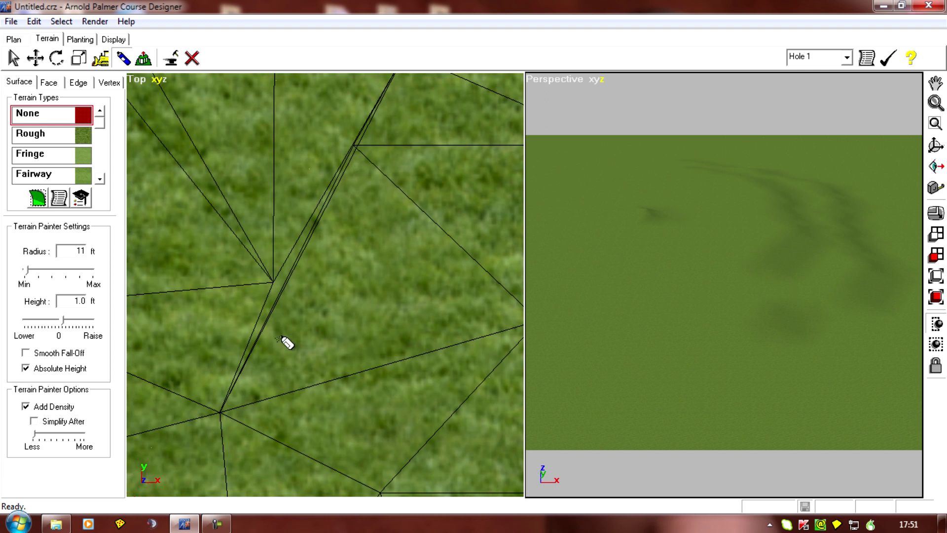
middle_drag(285, 341, 340, 476)
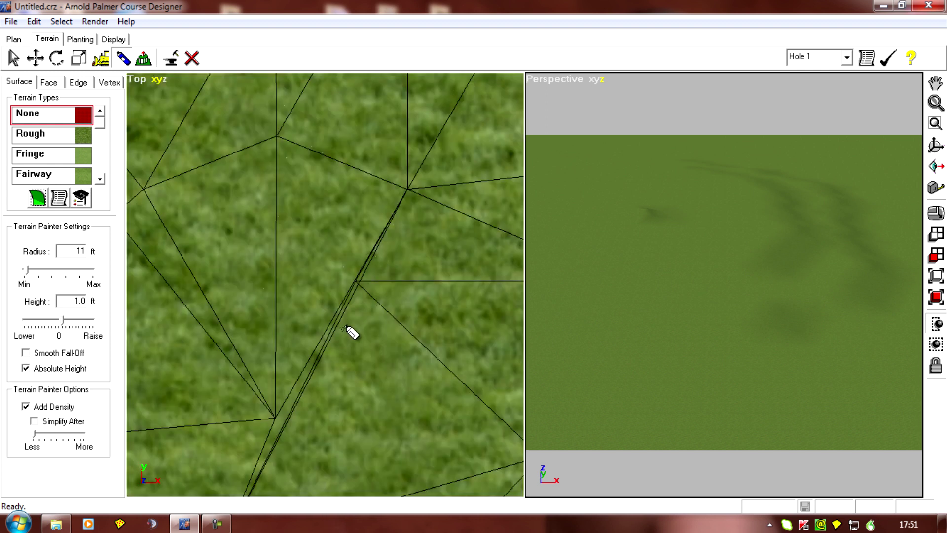
mouse_move(445, 406)
mouse_down()
mouse_move(242, 240)
mouse_move(327, 292)
mouse_move(270, 192)
mouse_move(423, 399)
mouse_up()
scroll(423, 399, down, 3)
mouse_move(370, 376)
middle_down()
mouse_move(207, 342)
mouse_move(317, 360)
middle_up()
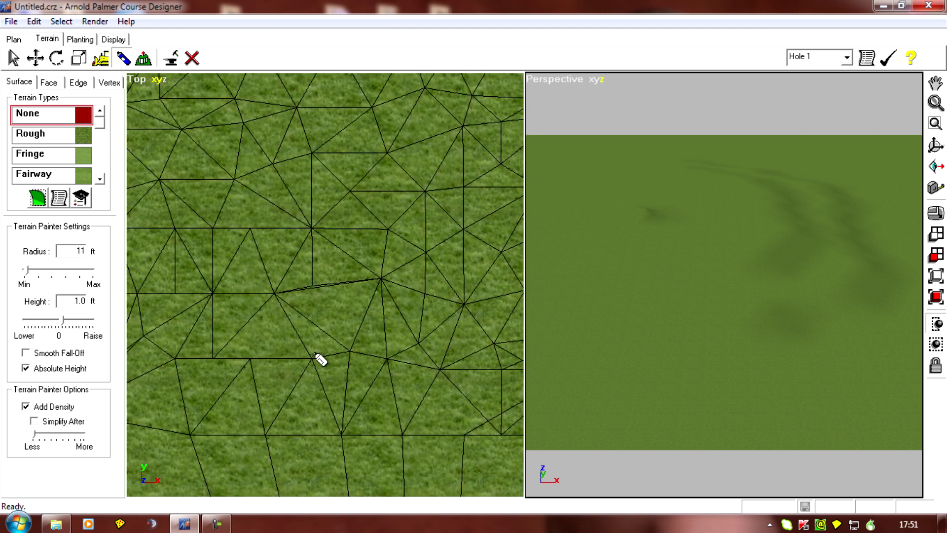
scroll(331, 346, up, 5)
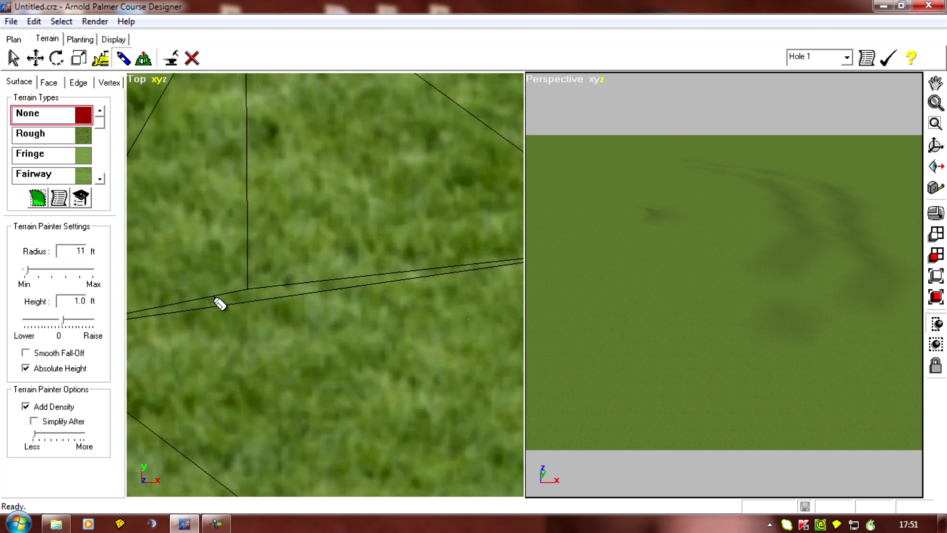
scroll(298, 393, down, 2)
middle_drag(298, 393, 275, 367)
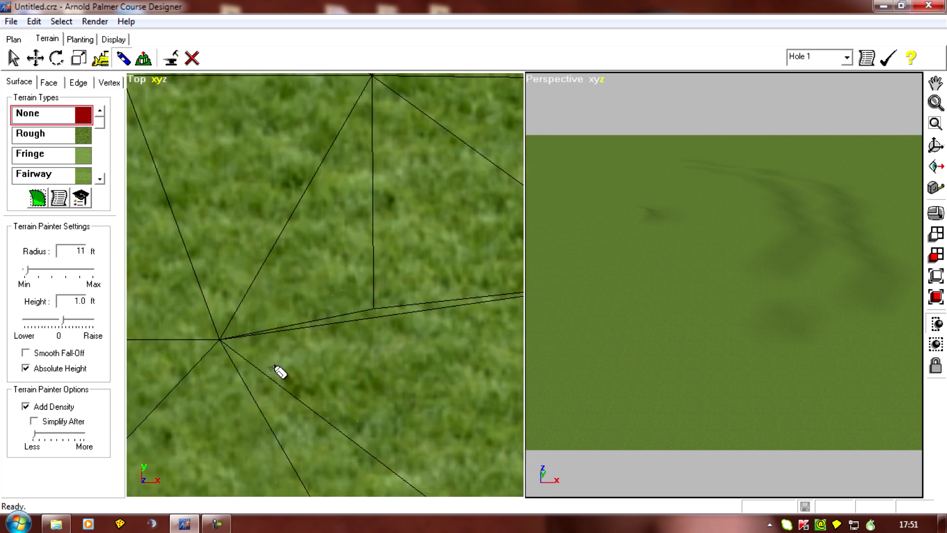
scroll(379, 313, down, 2)
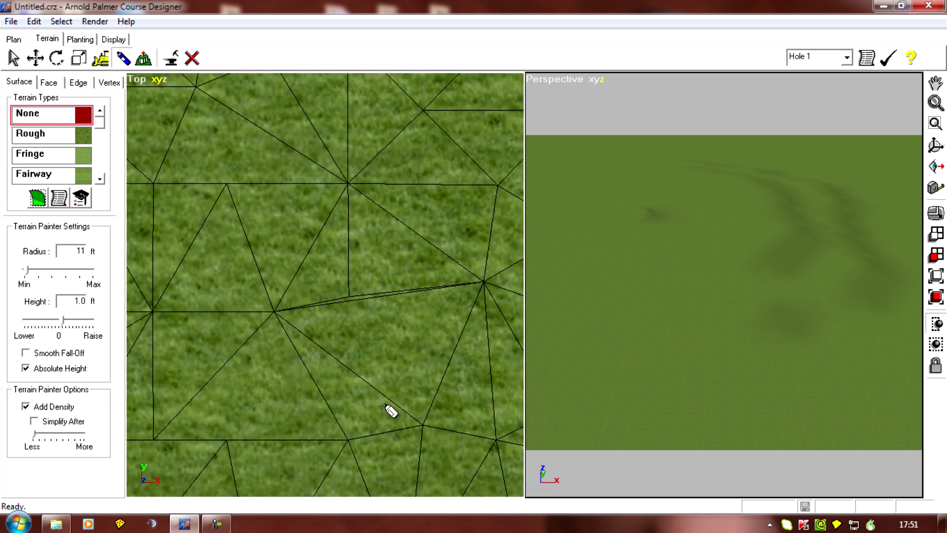
middle_drag(444, 444, 228, 358)
scroll(298, 393, down, 2)
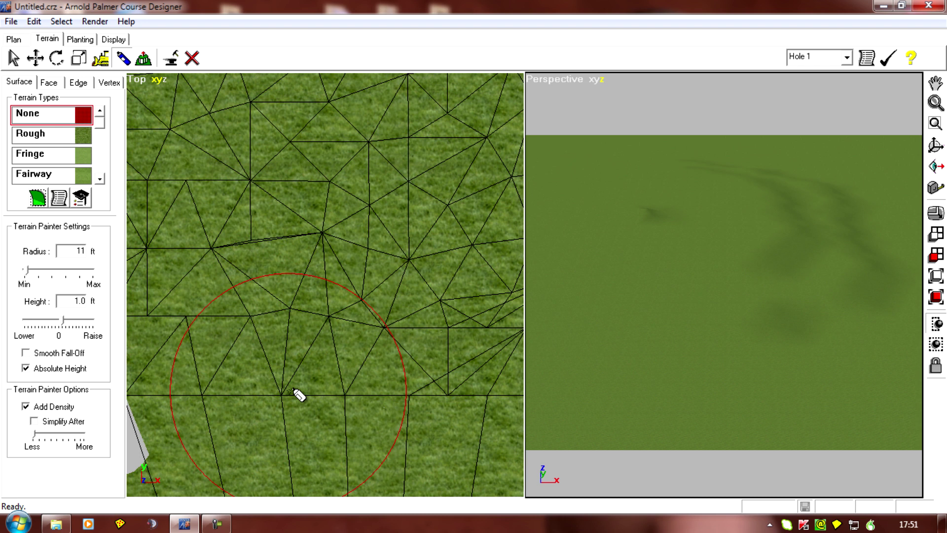
middle_drag(298, 393, 243, 309)
middle_drag(360, 323, 254, 373)
scroll(363, 353, up, 2)
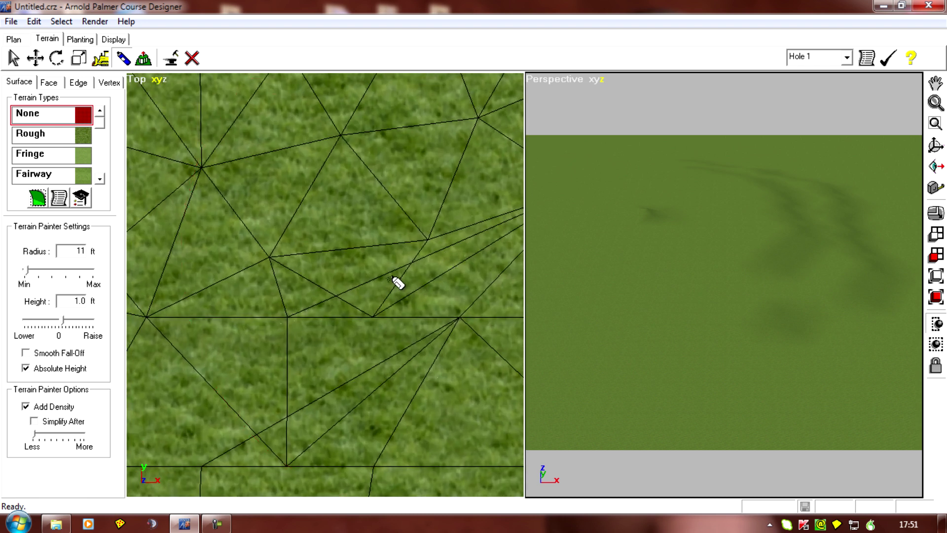
mouse_move(382, 330)
middle_down()
mouse_move(271, 393)
mouse_move(257, 374)
middle_up()
scroll(235, 429, down, 1)
mouse_move(235, 429)
middle_down()
mouse_move(326, 412)
mouse_move(363, 457)
middle_up()
scroll(333, 421, down, 1)
scroll(331, 340, down, 1)
mouse_move(332, 340)
middle_down()
mouse_move(288, 391)
mouse_move(376, 414)
mouse_move(294, 395)
mouse_move(348, 434)
middle_up()
scroll(313, 408, up, 1)
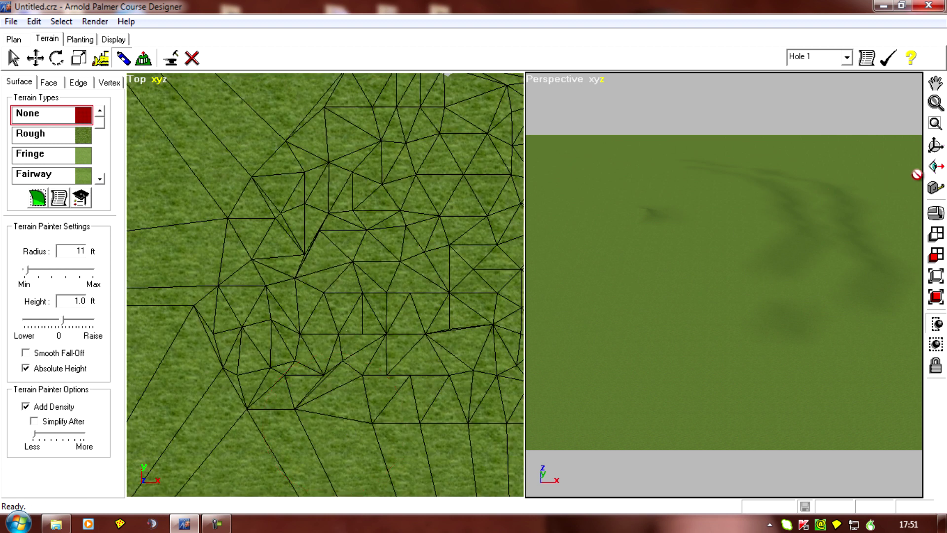
Step: Aim the perspective camera along a line drawn in the Top view, then pan to frame the grass
click(937, 168)
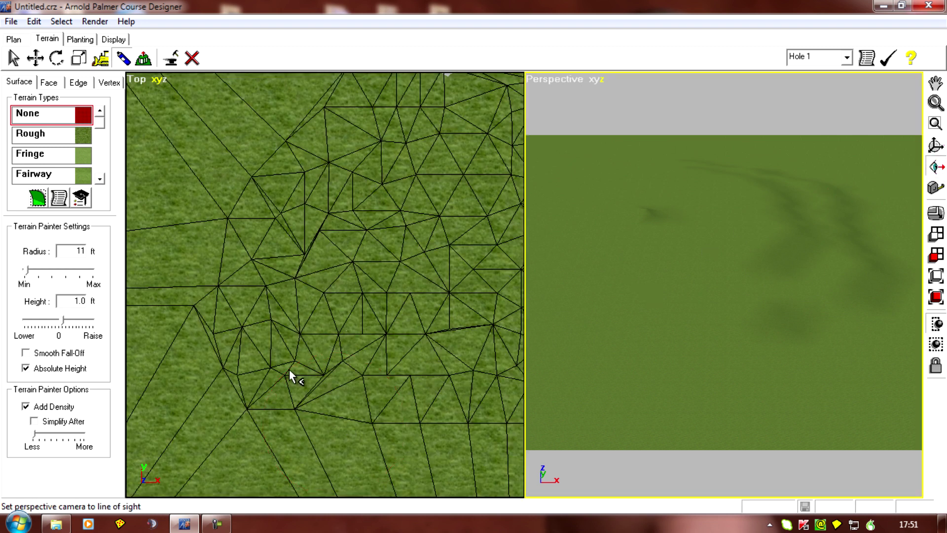
drag(189, 393, 224, 330)
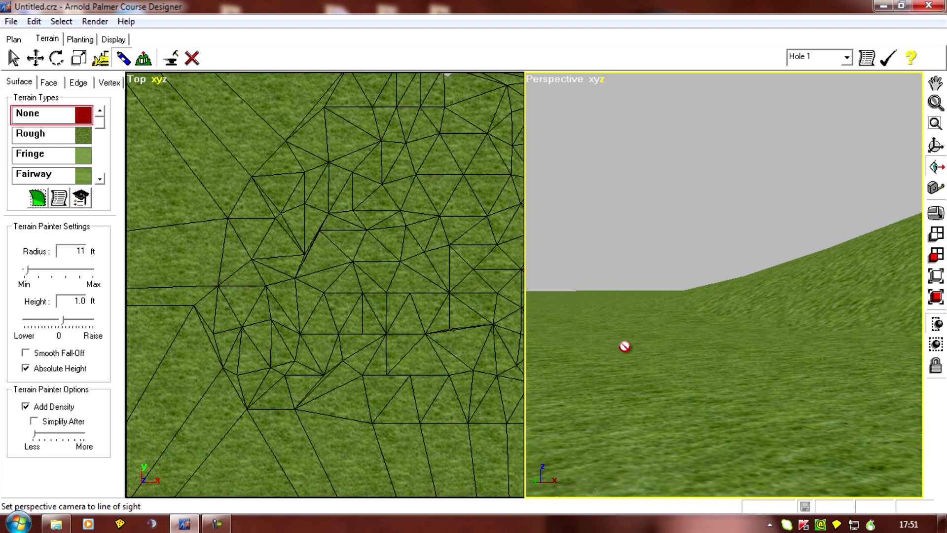
middle_drag(624, 346, 630, 433)
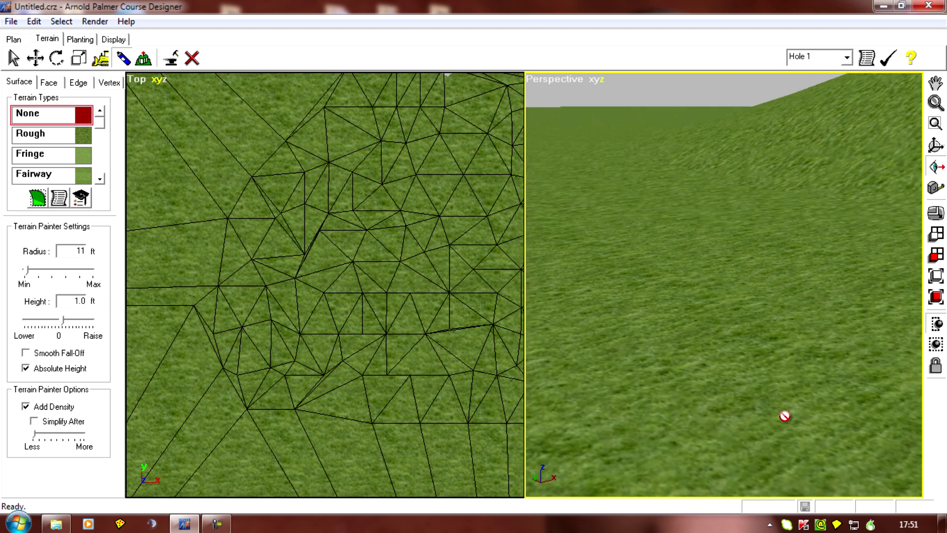
middle_drag(785, 416, 651, 427)
middle_drag(613, 379, 642, 393)
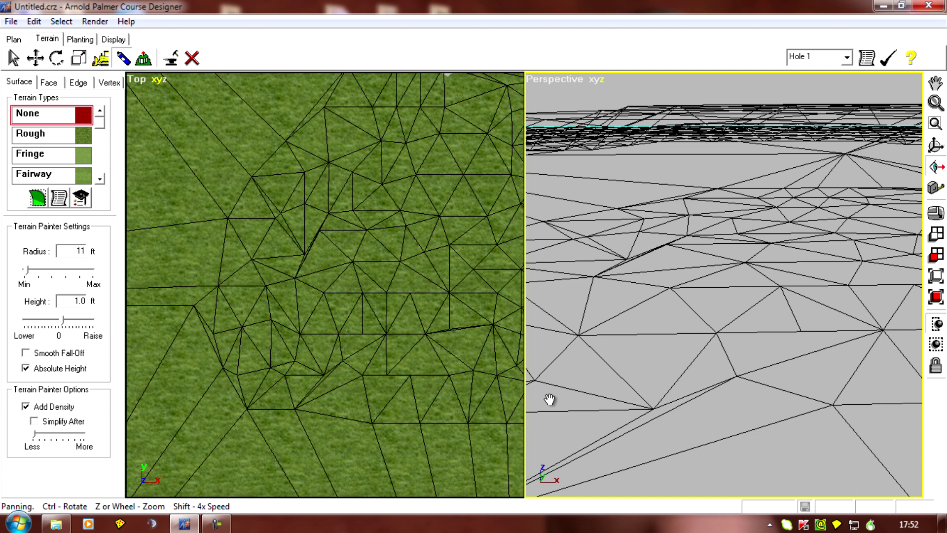
middle_drag(586, 414, 658, 420)
middle_drag(589, 397, 463, 412)
middle_drag(705, 419, 768, 431)
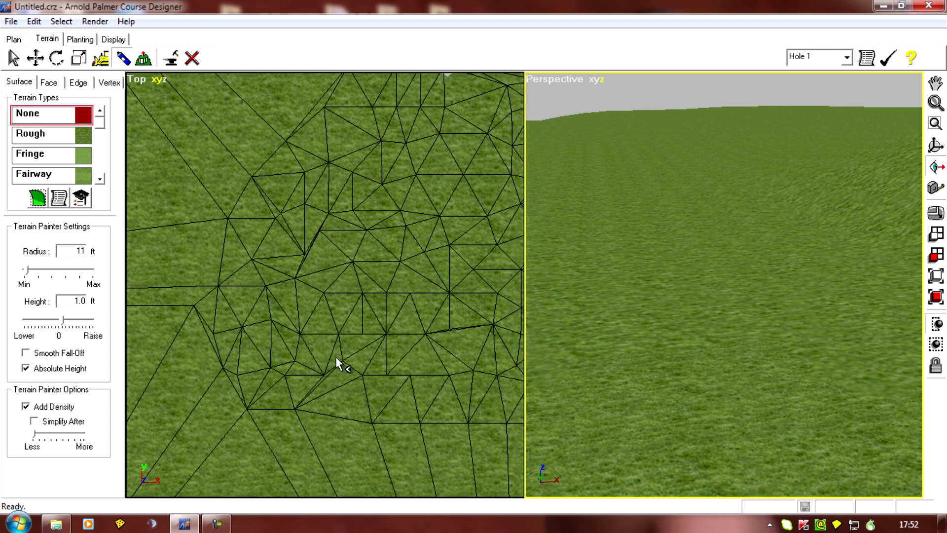
Step: Turn off Add Density and pan the Top view over an open stretch of terrain
click(25, 408)
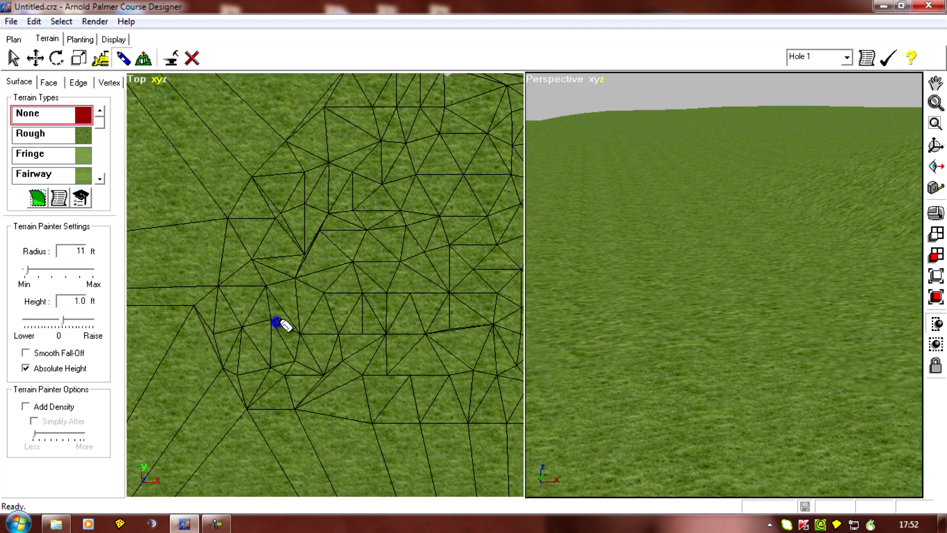
scroll(269, 327, down, 2)
middle_drag(269, 326, 309, 411)
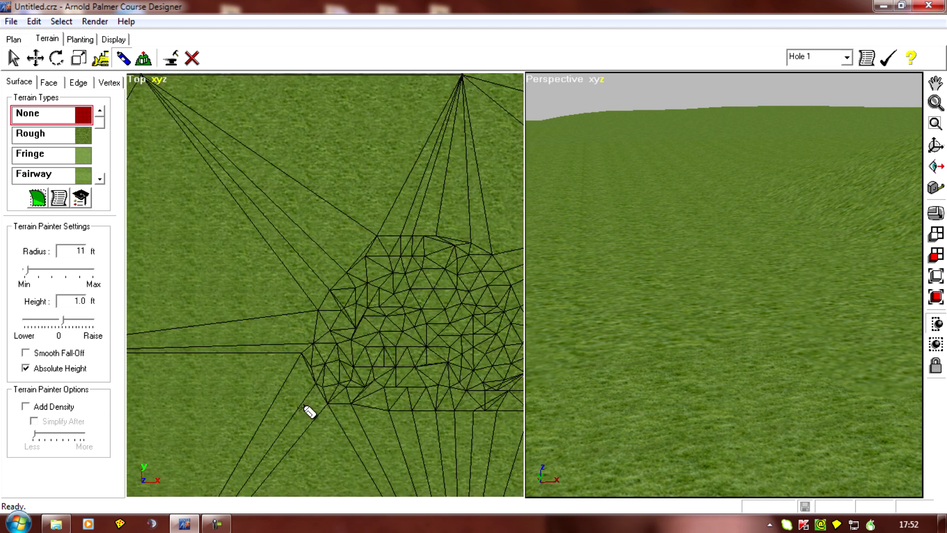
middle_drag(274, 267, 398, 398)
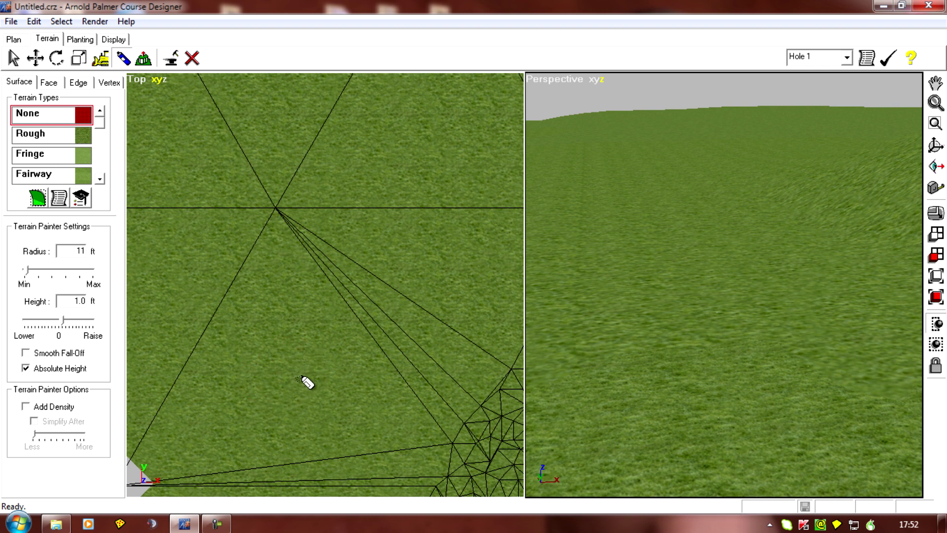
middle_drag(317, 380, 357, 261)
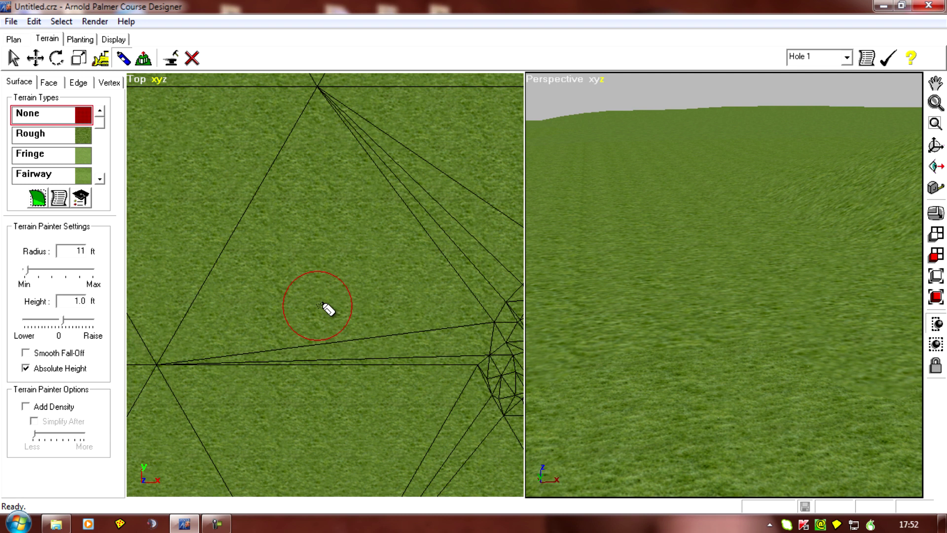
middle_drag(326, 308, 310, 265)
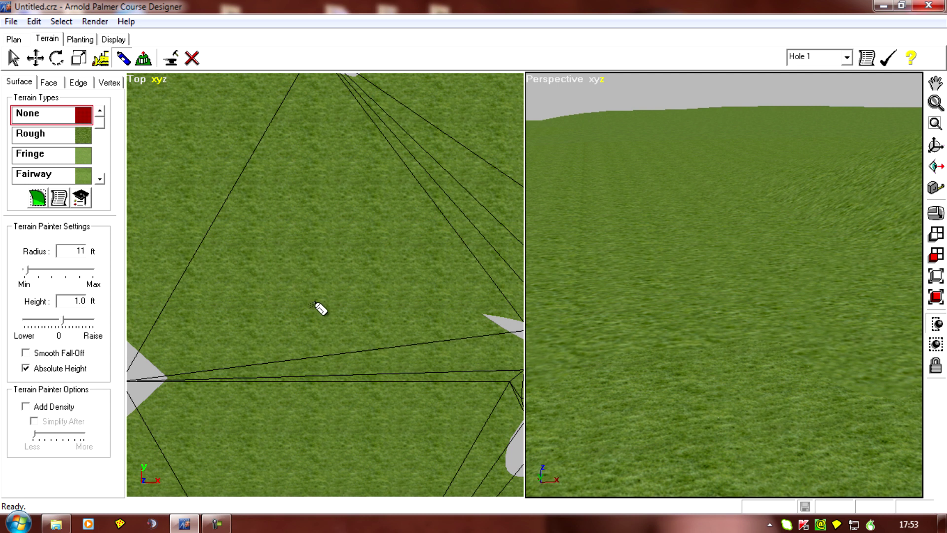
middle_drag(245, 307, 250, 384)
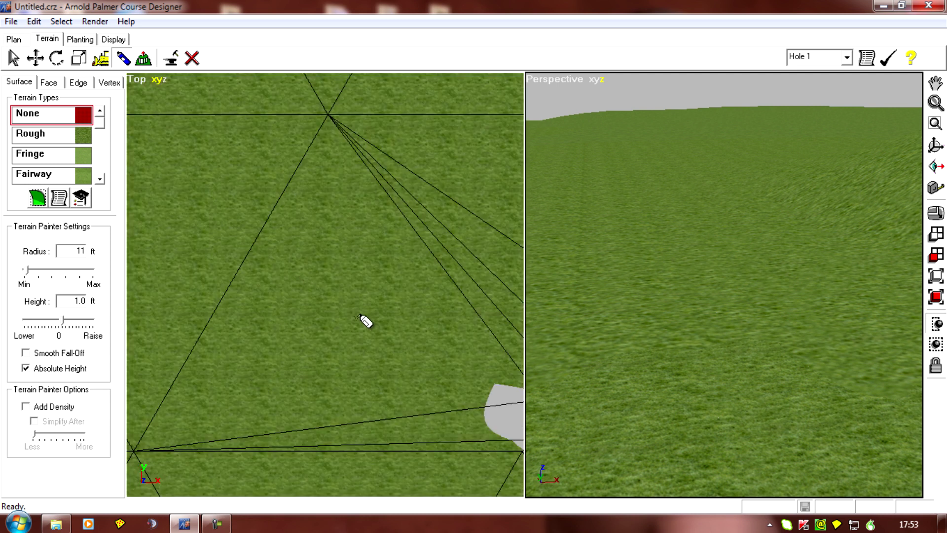
Step: Zoom and pan the Top view to inspect the dense triangle patch ringed by large triangles
scroll(251, 317, down, 2)
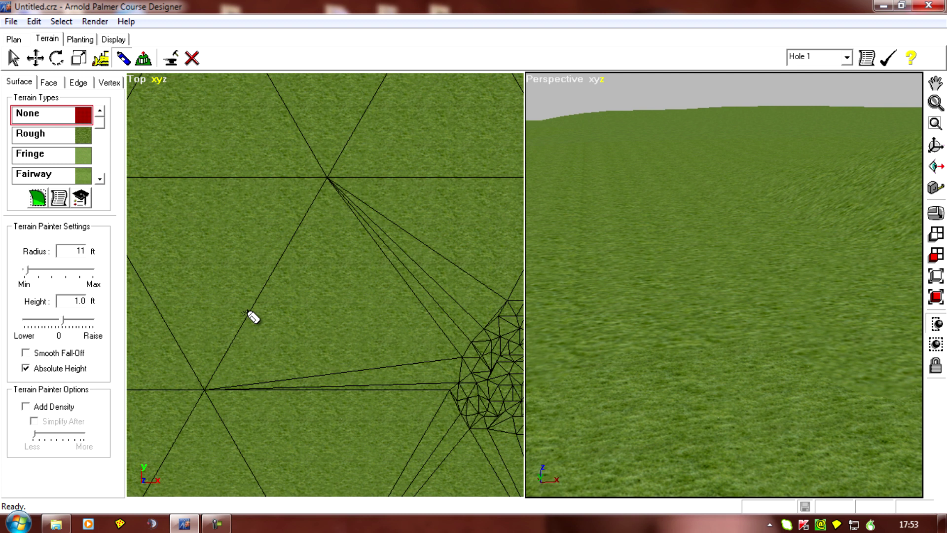
middle_drag(359, 416, 395, 425)
scroll(360, 412, up, 3)
scroll(393, 395, up, 3)
scroll(394, 396, up, 2)
scroll(395, 422, up, 3)
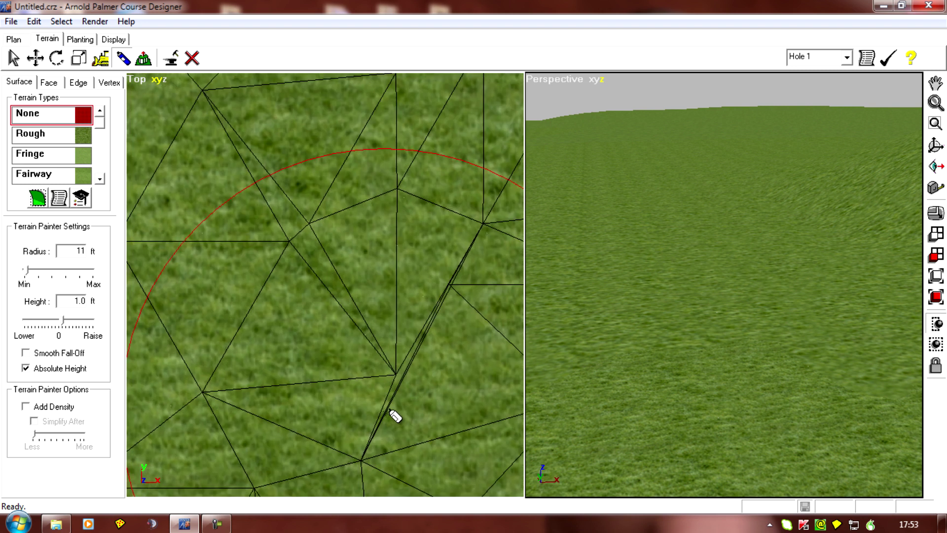
scroll(394, 415, down, 5)
middle_drag(345, 400, 346, 407)
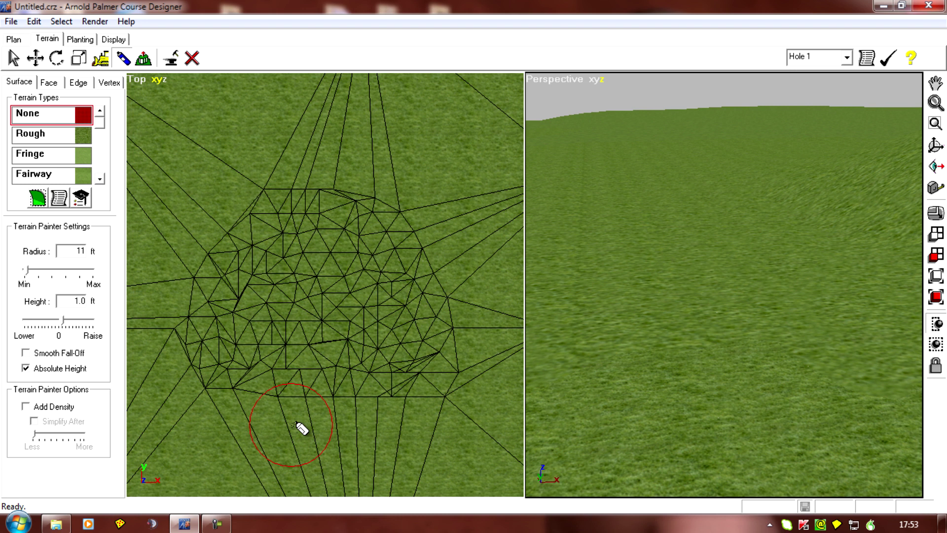
middle_drag(243, 437, 332, 420)
scroll(334, 419, down, 3)
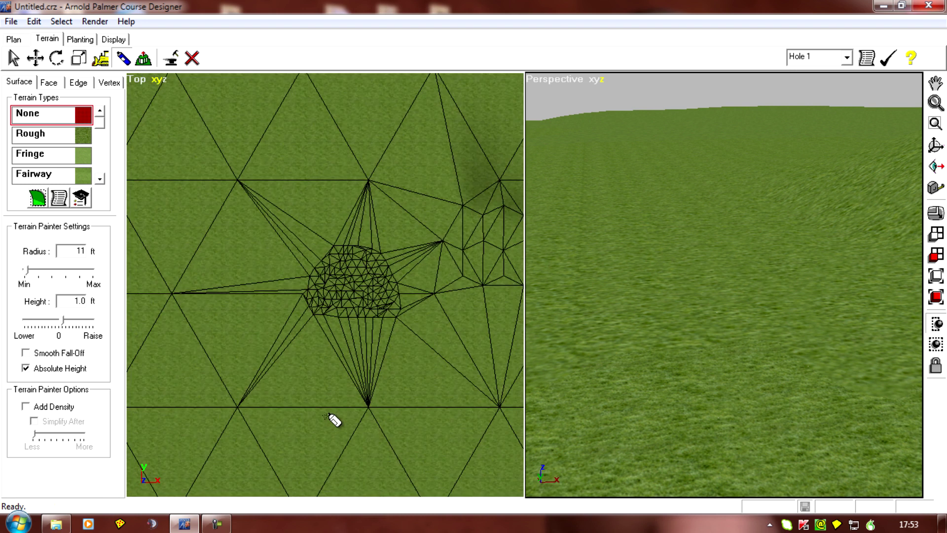
middle_drag(294, 347, 296, 438)
scroll(307, 434, up, 5)
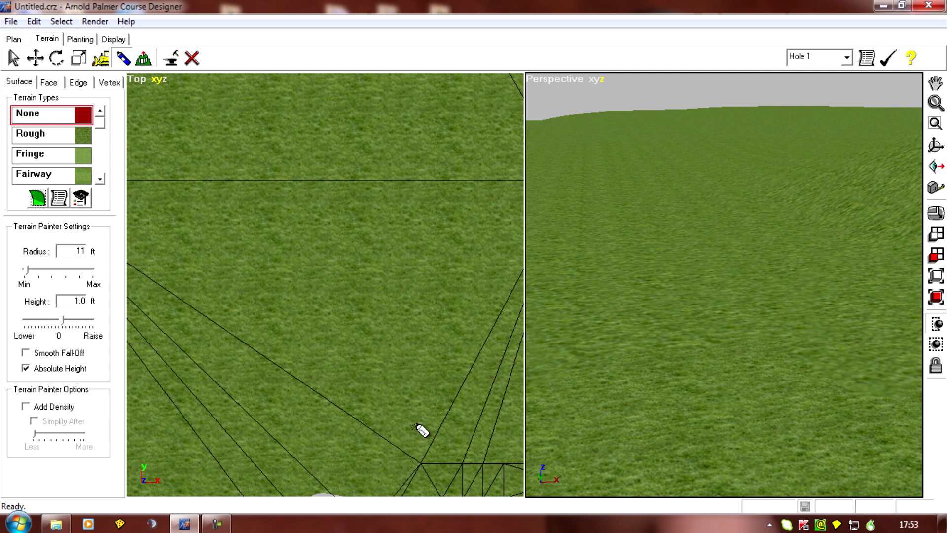
middle_drag(456, 411, 305, 260)
scroll(315, 291, down, 3)
middle_drag(401, 448, 362, 365)
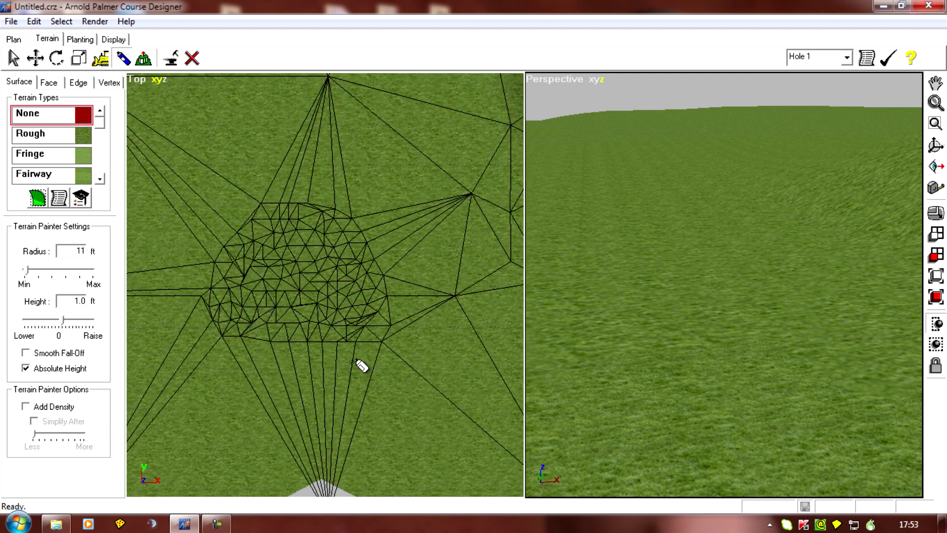